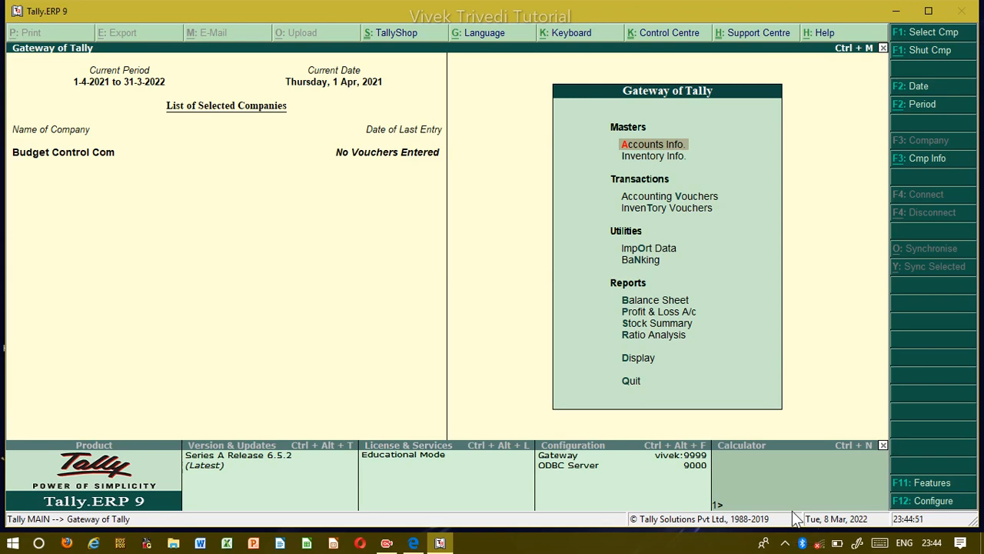
Enable Maintain budgets and controls in the company's accounting features and save the settings
key("F11")
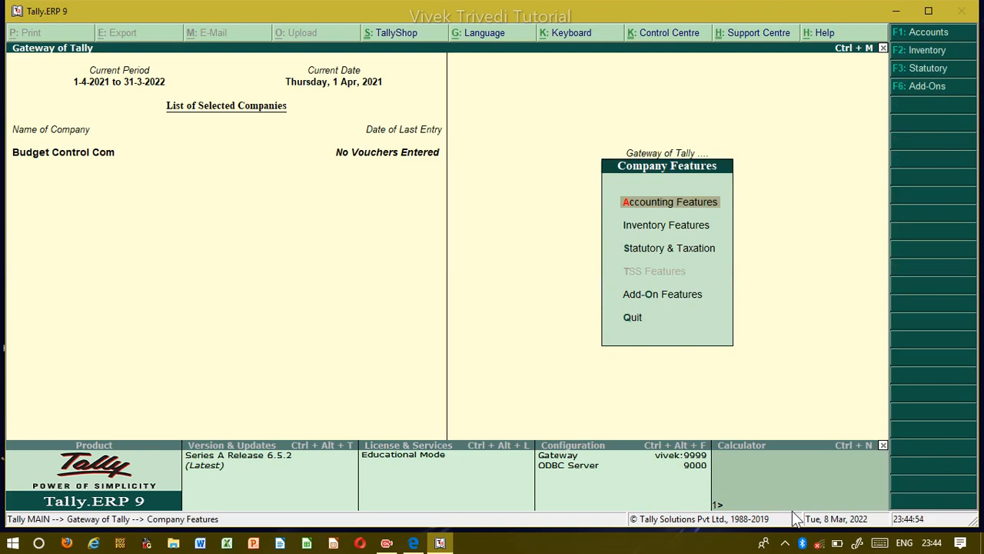
key("Return")
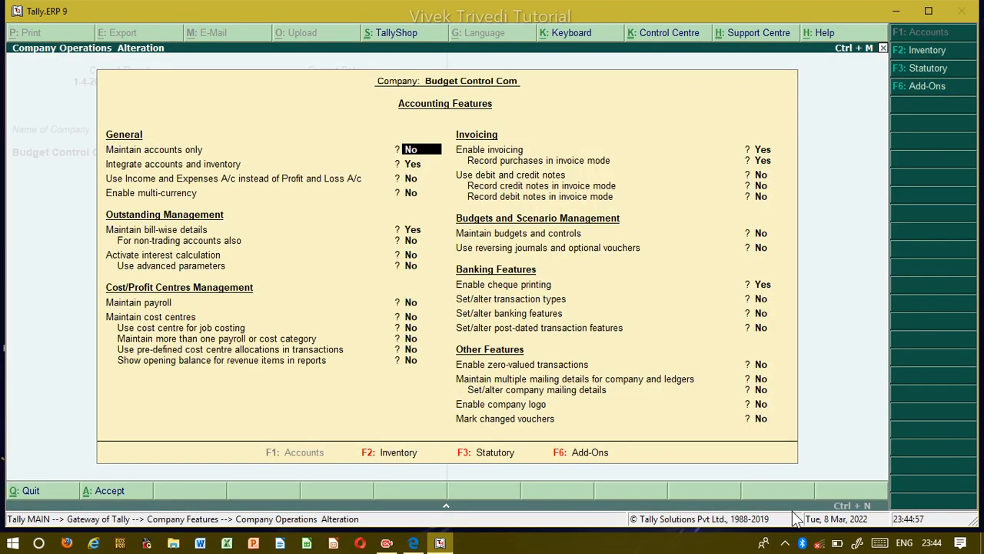
key("Return")
key("Return")
key("Return")
key("Return")
key("Return")
key("Return")
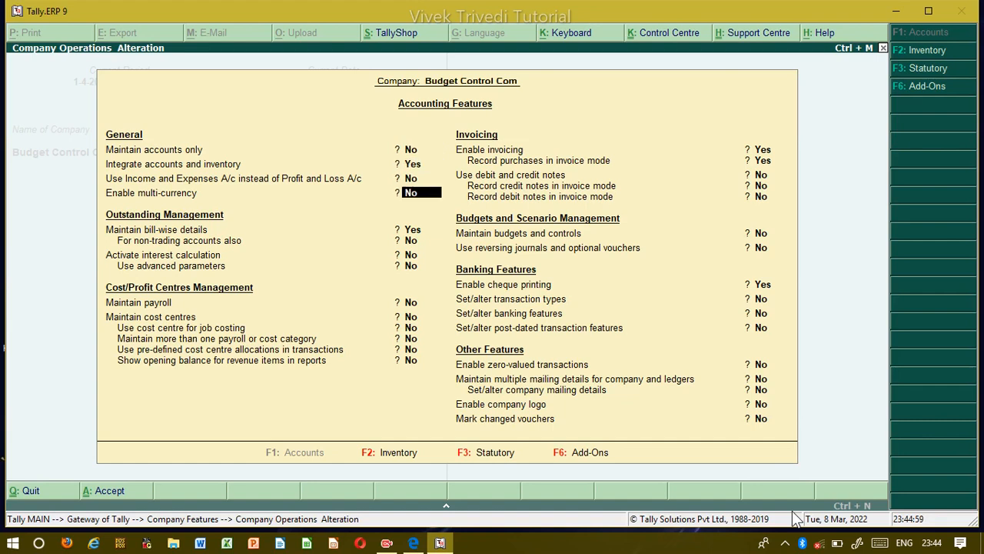
key("Return")
key("Return")
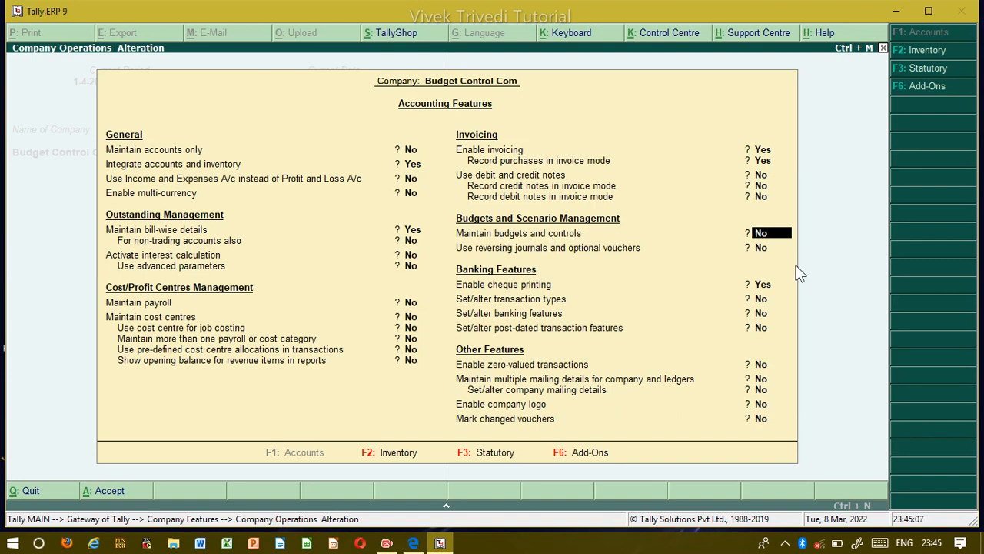
type("y")
key("Return")
key("Return")
key("Return")
key("Return")
key("Return")
key("Return")
key("Return")
key("Return")
key("Return")
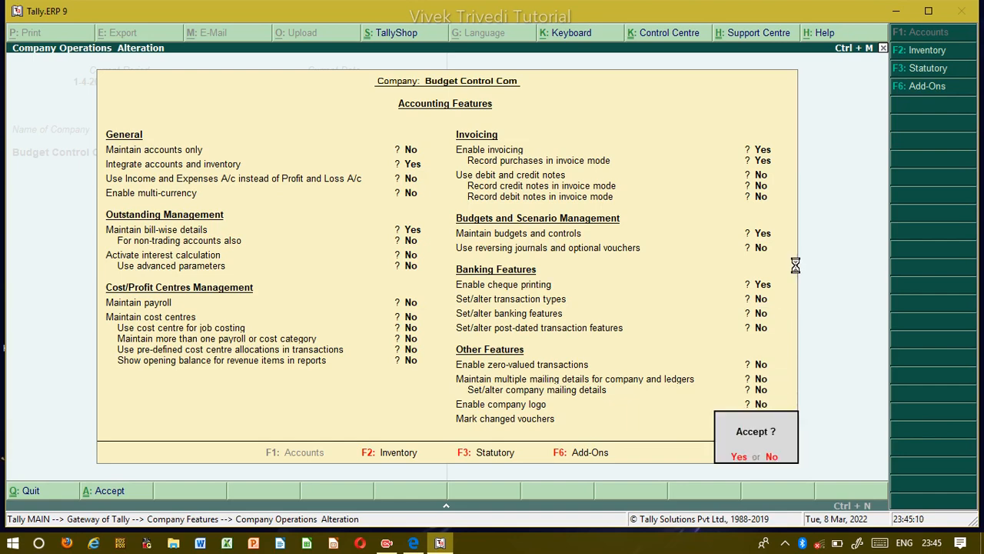
key("y")
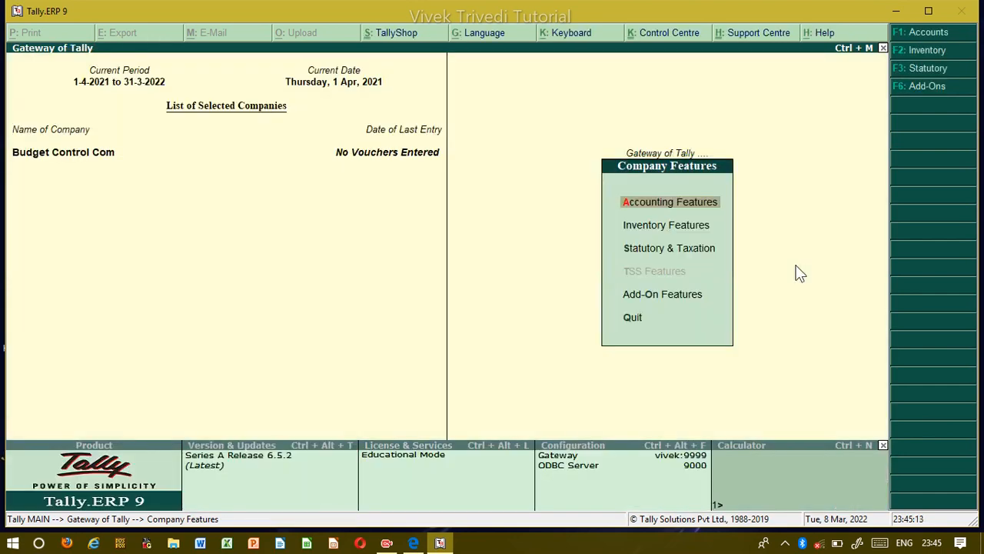
key("Escape")
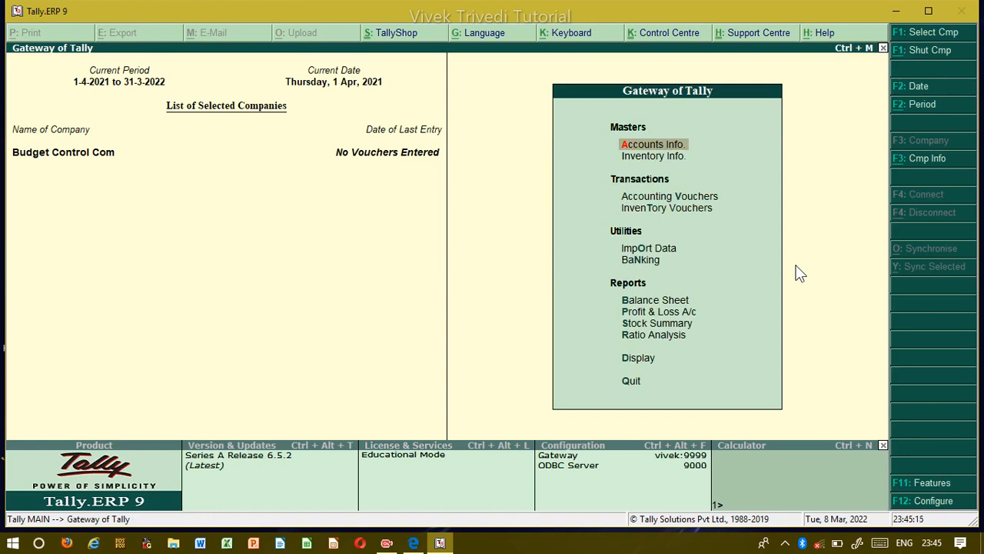
Start a new budget named Company Expenses Budget under Primary
key("Down")
key("Up")
key("Return")
key("Down")
key("Down")
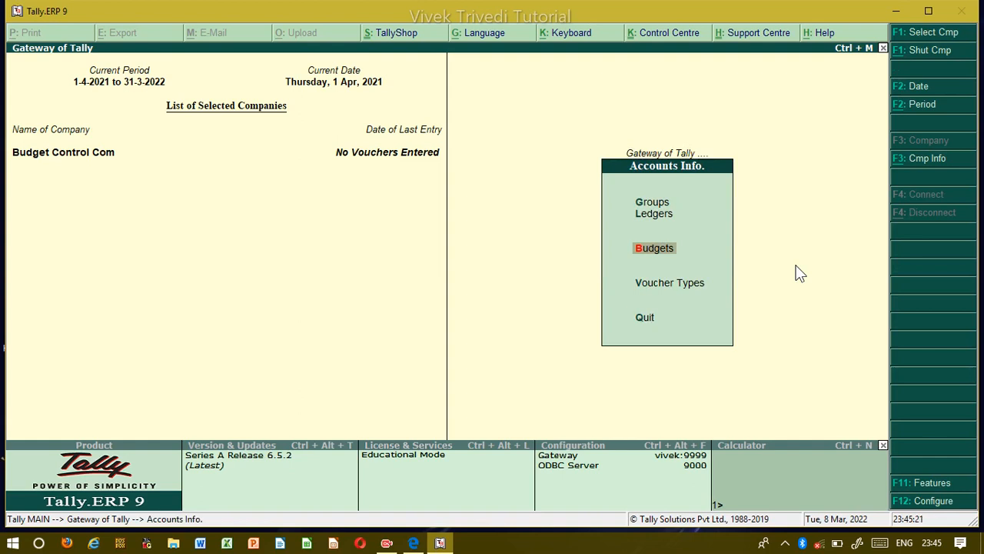
key("Return")
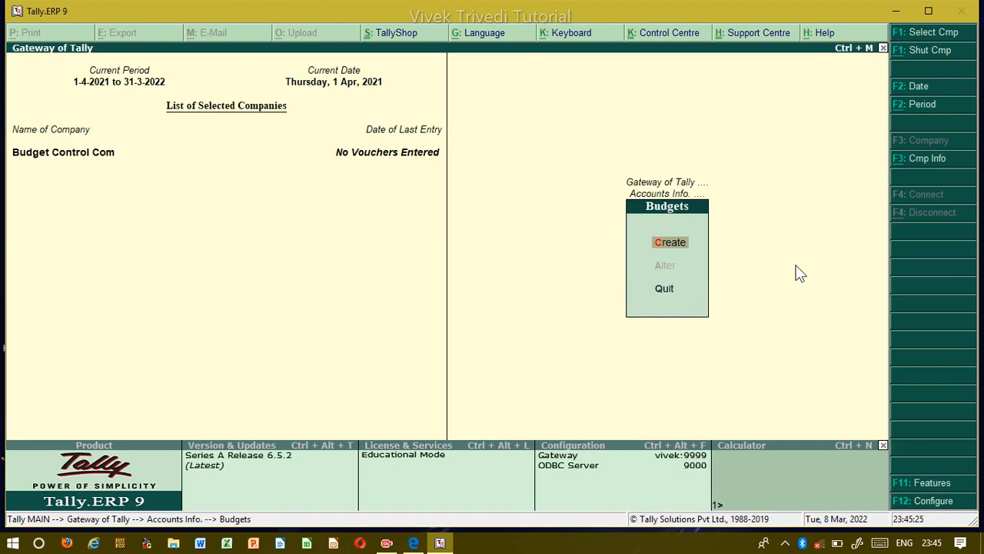
key("Return")
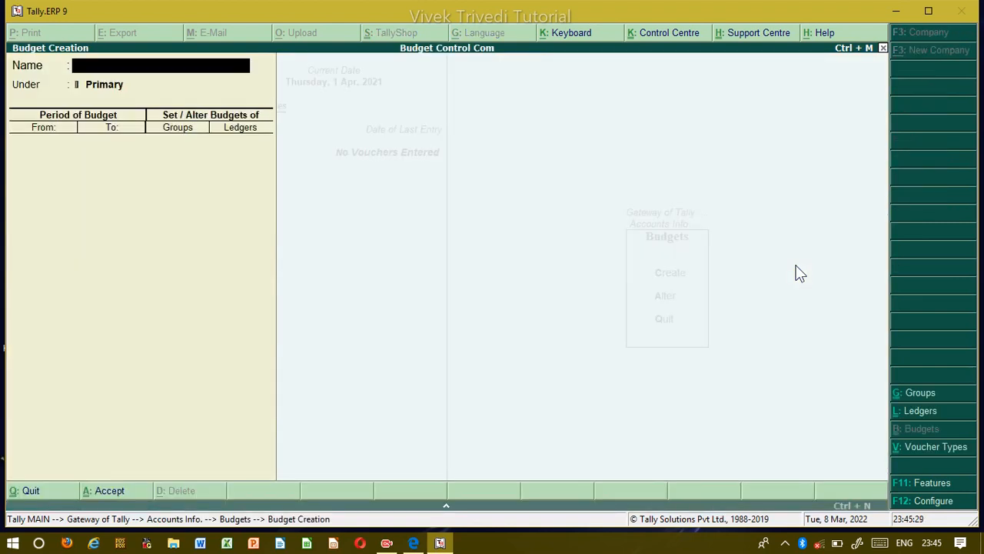
type("Company")
key("BackSpace")
key("BackSpace")
key("BackSpace")
type("any expense")
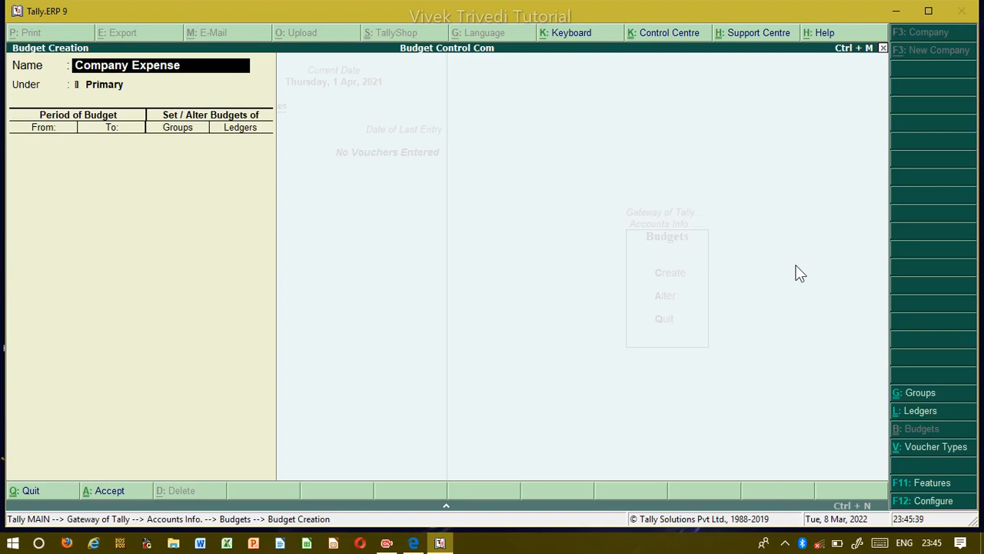
type("s Budget")
key("Return")
key("Return")
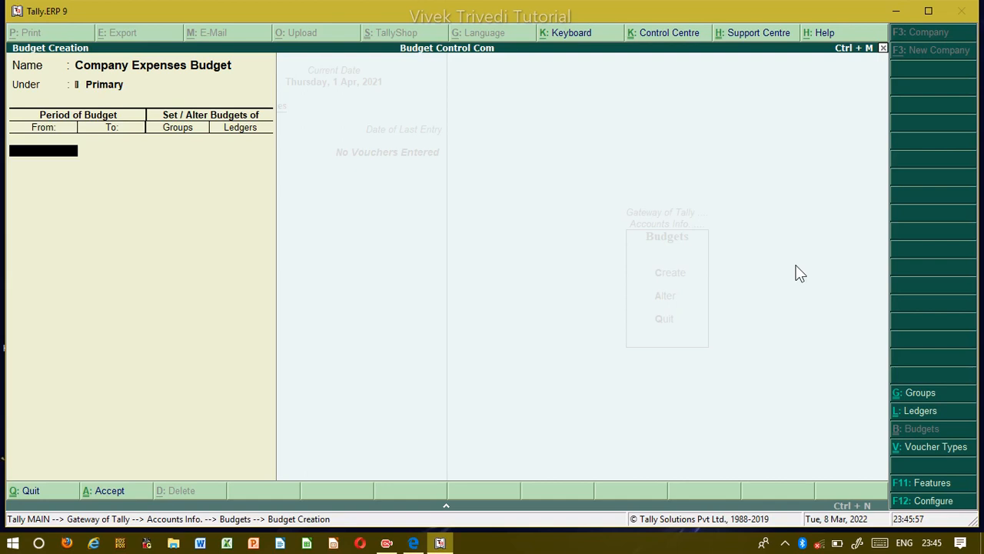
Set the budget period from 1-Apr-2021 to 1-Jul-2021
type("01-4-2021")
key("Return")
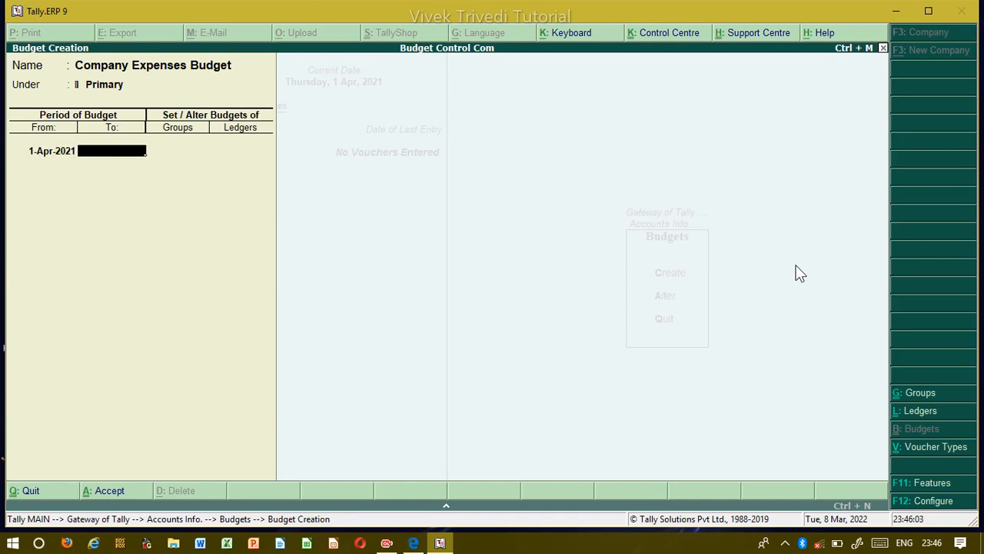
type("1-7-2021")
key("Return")
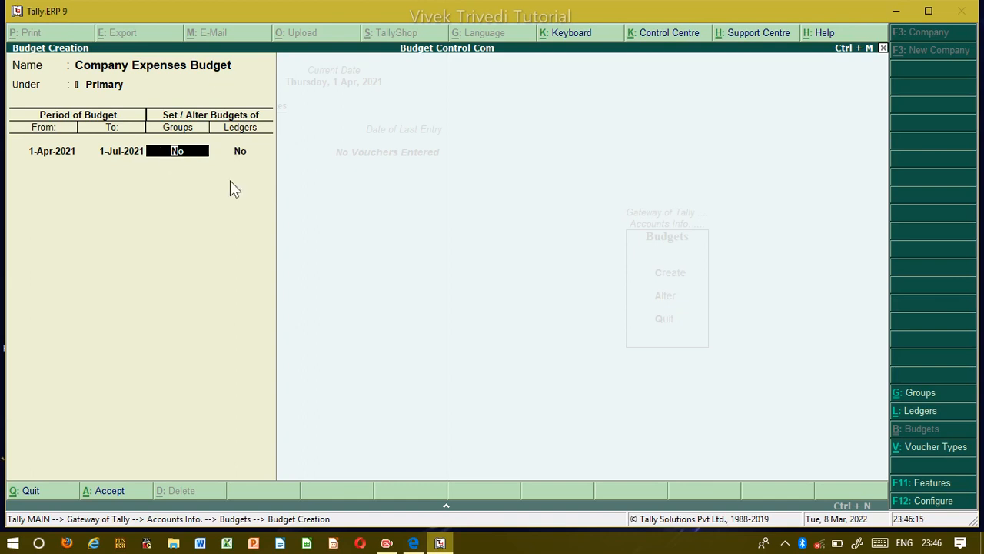
Enable group budgets for the period and budget Indirect Expenses at 500000 on closing balance
type("y")
key("Return")
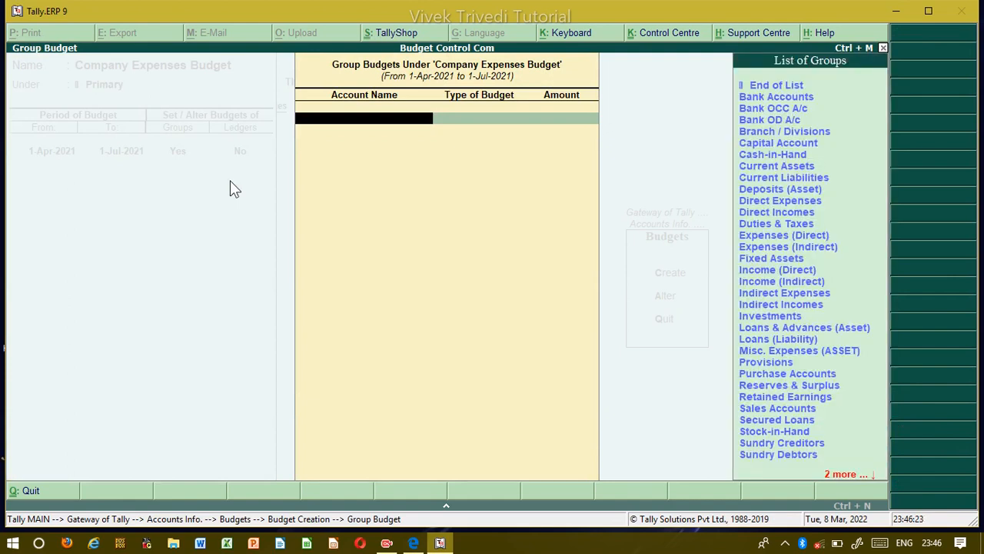
type("e")
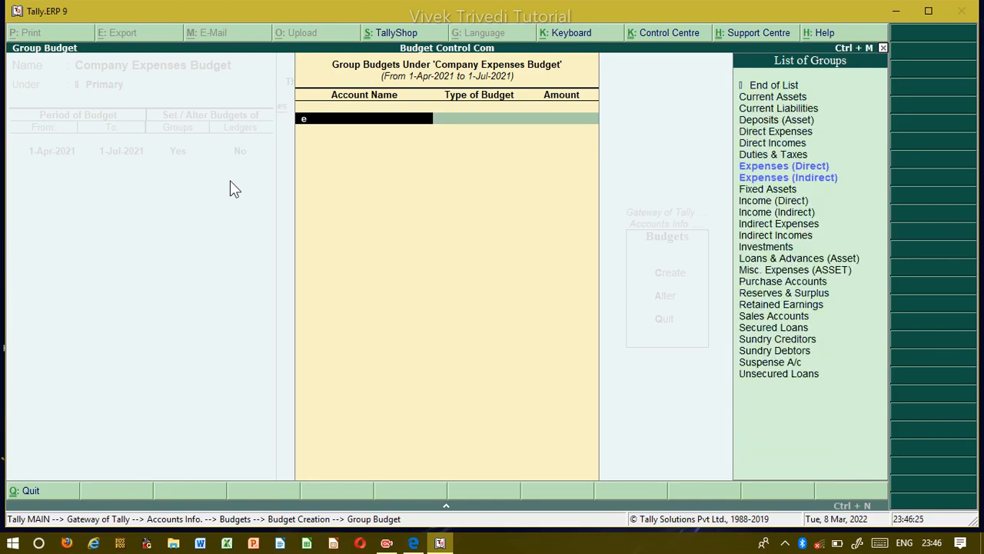
type("ct Ex")
key("Down")
key("Return")
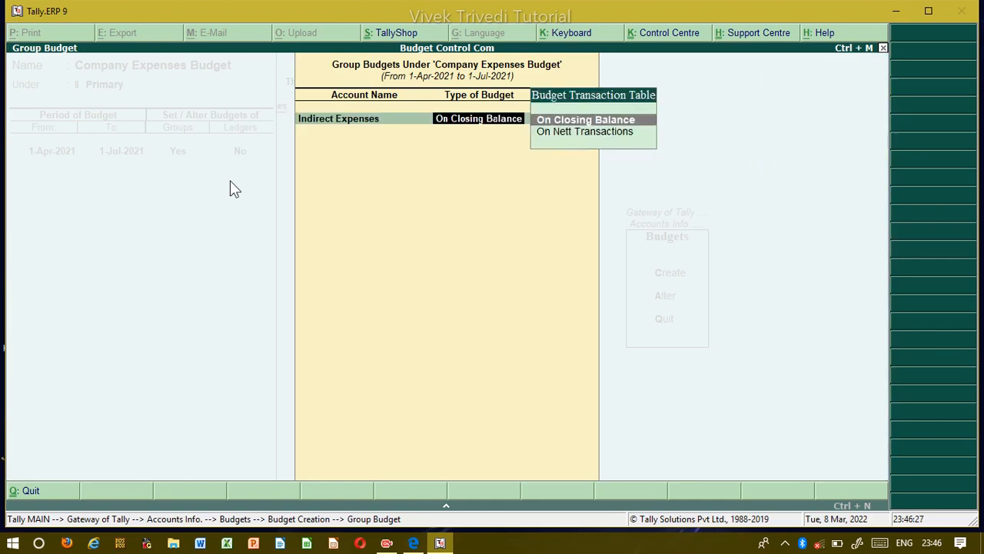
key("Return")
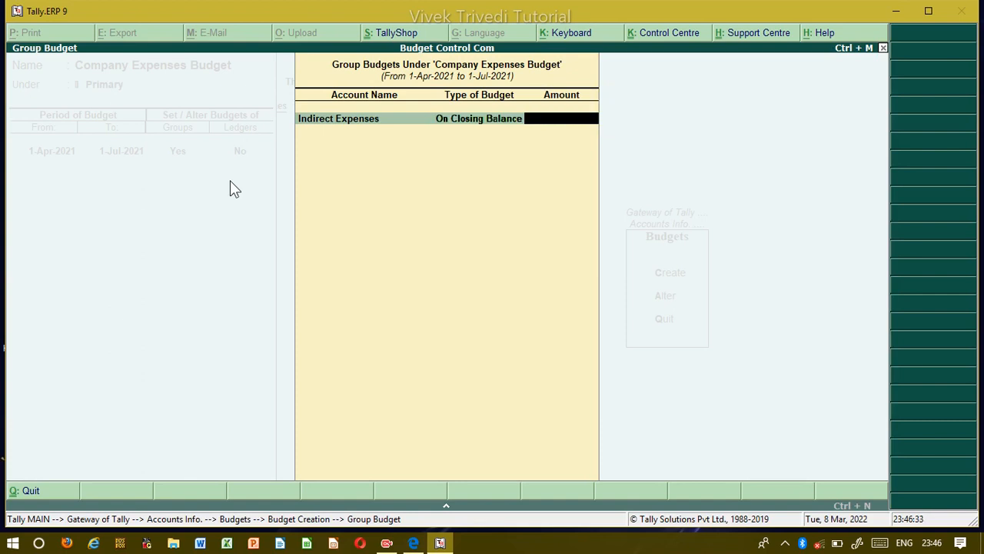
type("500000")
key("Return")
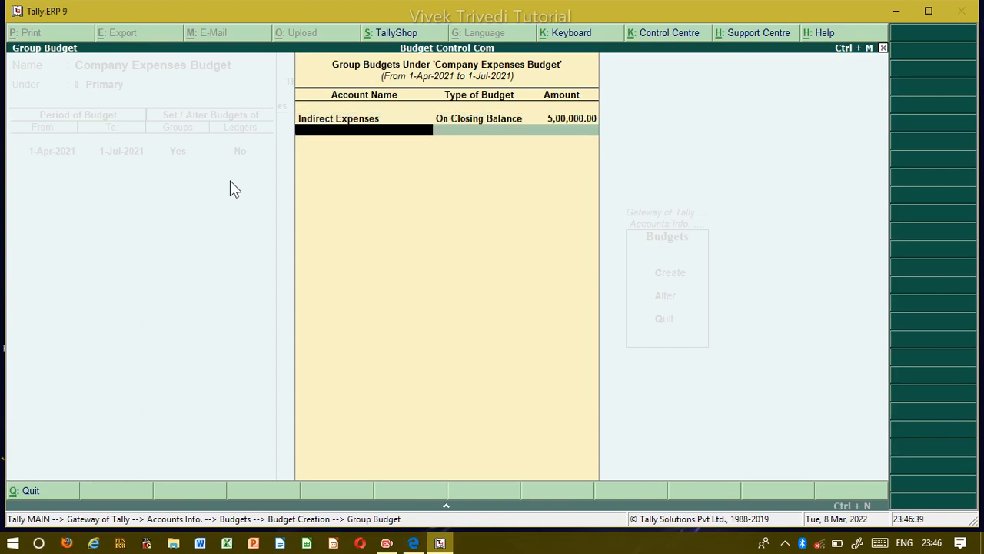
key("Return")
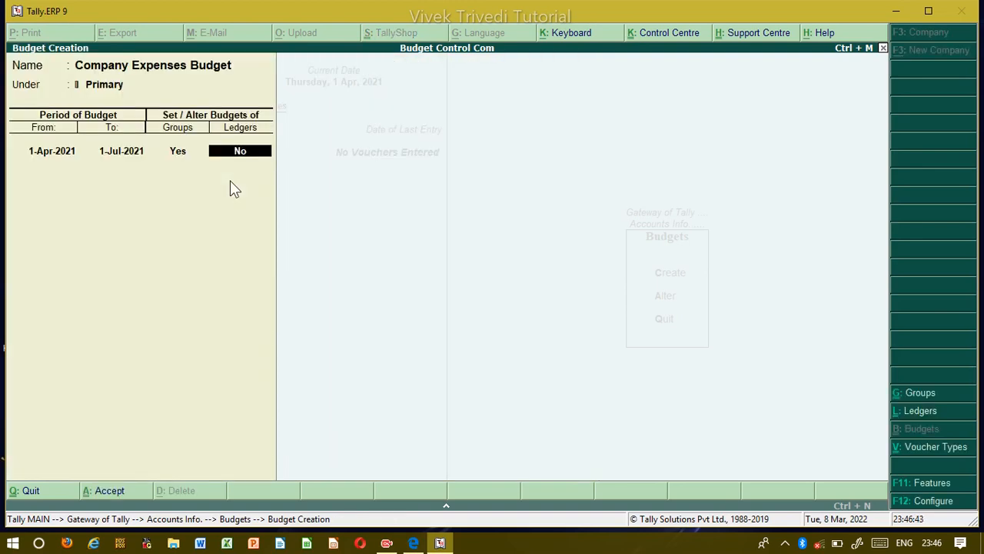
Enable ledger budgets for the period and consult the sample ledger table in the exercise PDF
type("y")
key("Return")
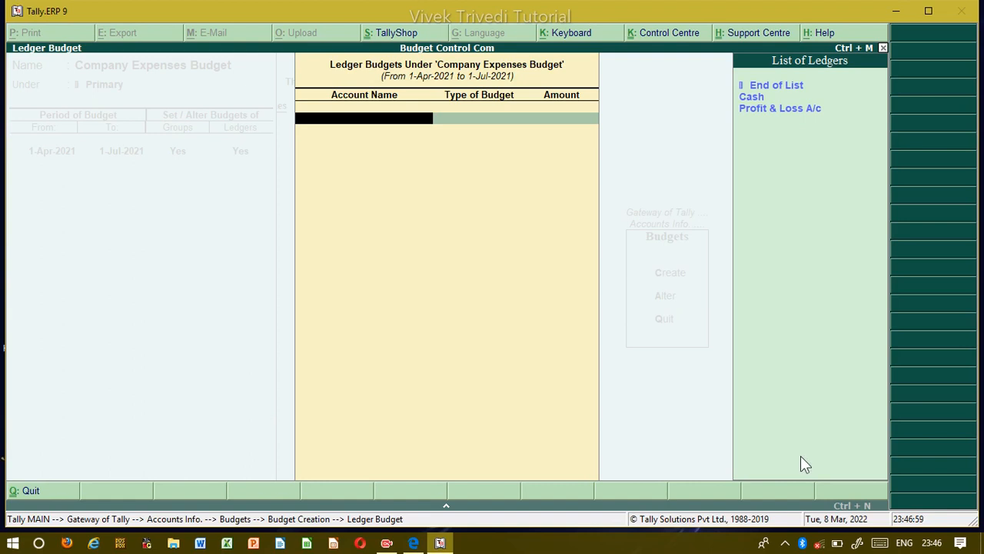
key("alt+Tab")
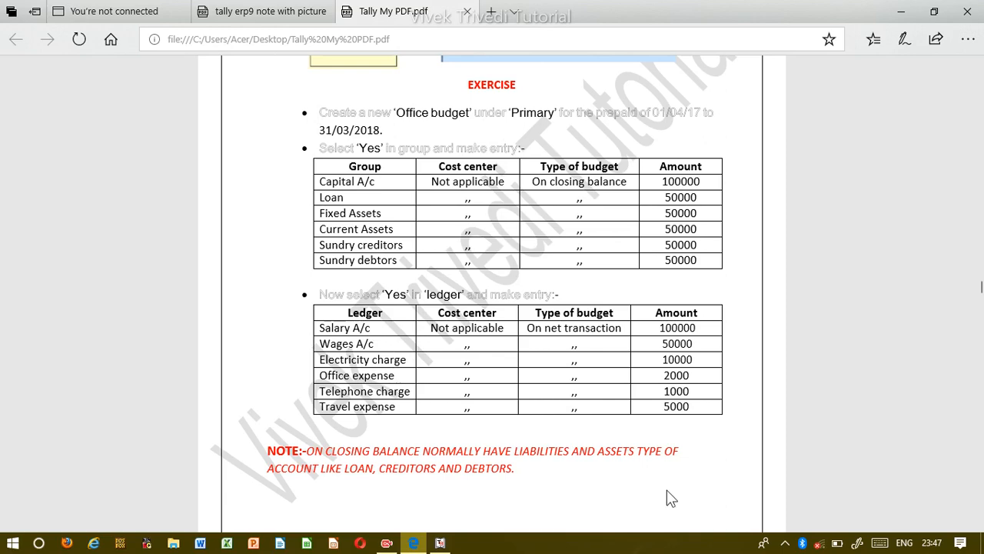
key("alt+Tab")
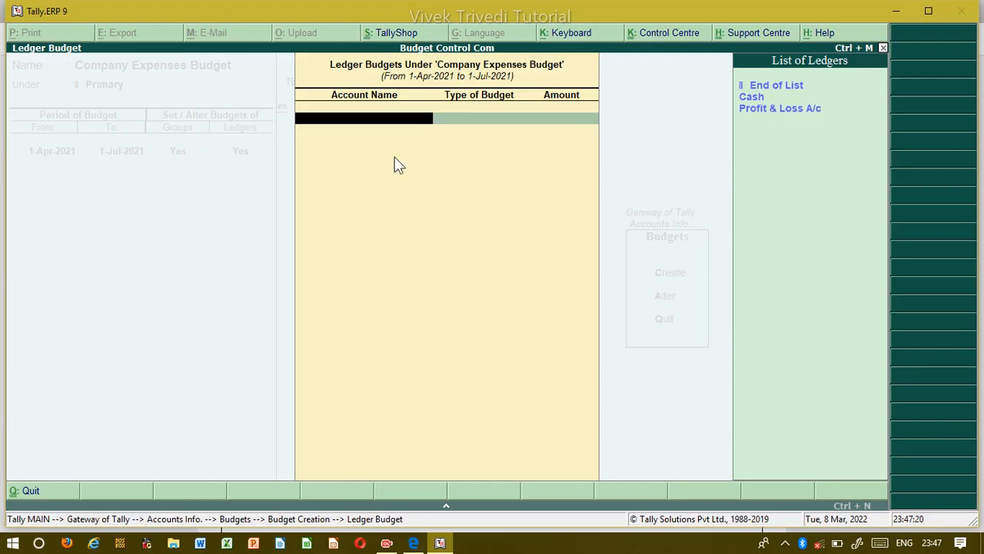
Create a ledger named Salary A/c under Indirect Expenses from within the ledger budget list
key("alt+c")
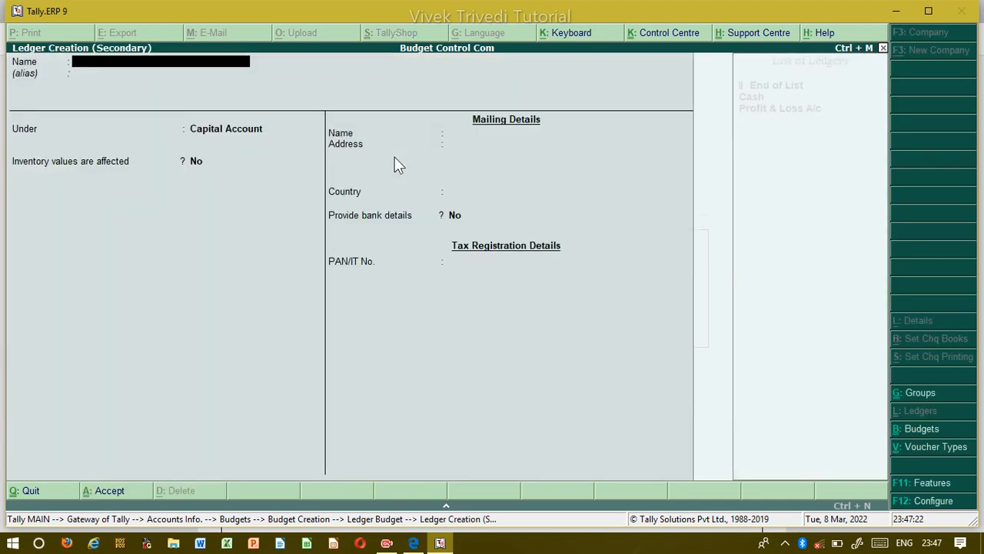
type("Salary a/c")
key("Return")
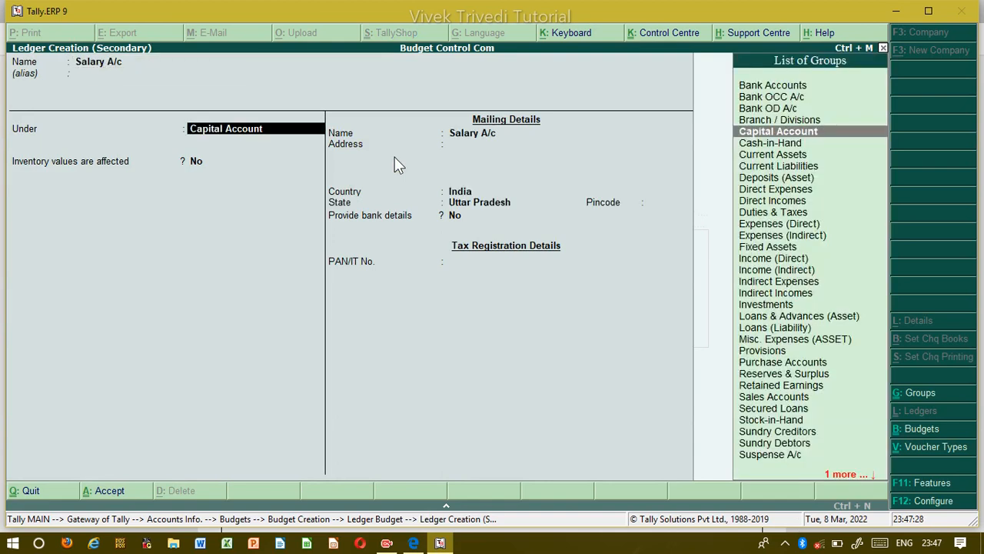
type("E")
key("Down")
key("Return")
key("Return")
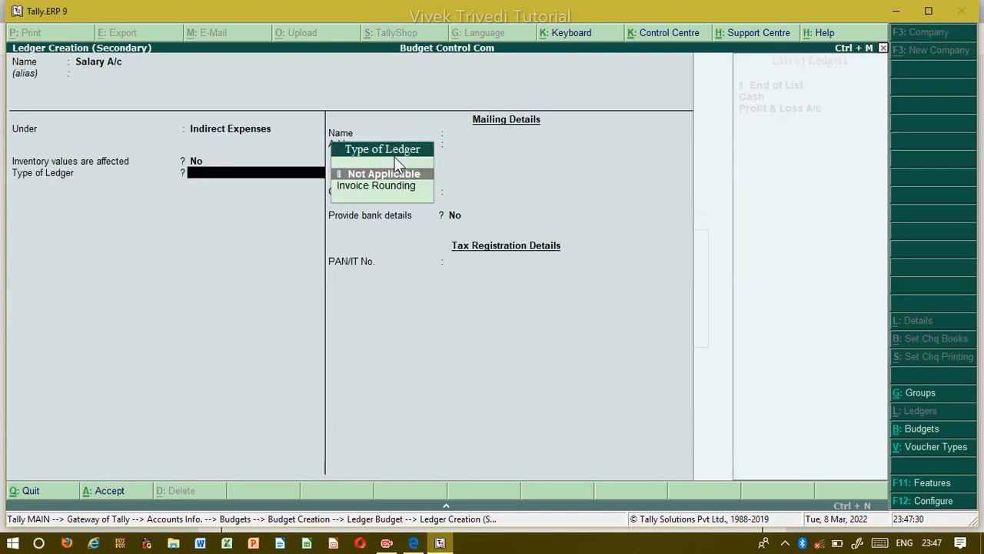
key("ctrl+a")
Budget Salary A/c at 50000 on closing balance
key("Return")
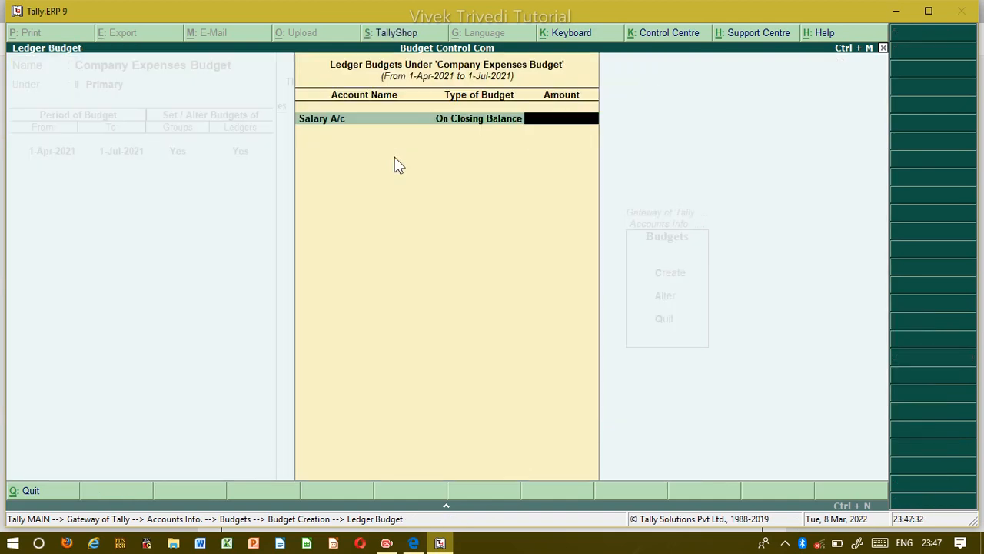
type("500")
key("BackSpace")
type("0000")
key("BackSpace")
key("Return")
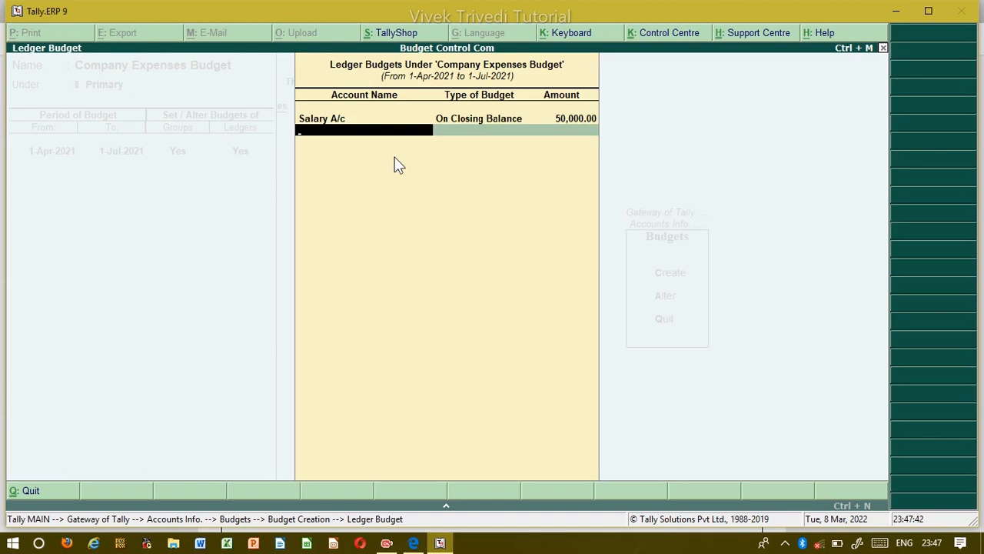
Create a ledger named Wages A/c under Indirect Expenses with the ledger type Not Applicable
key("alt+c")
type("Wage")
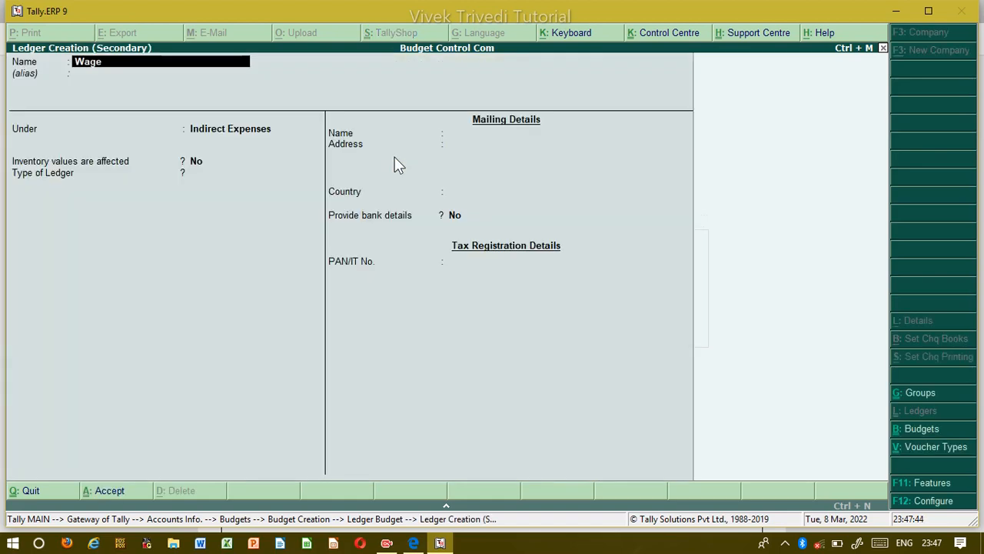
type("s A/c")
key("Return")
key("Return")
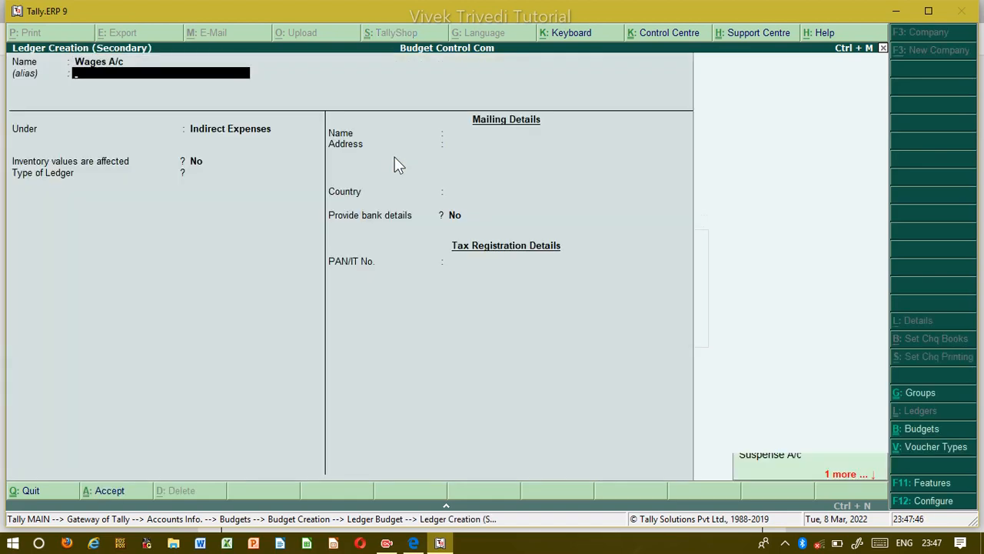
key("Return")
key("Return")
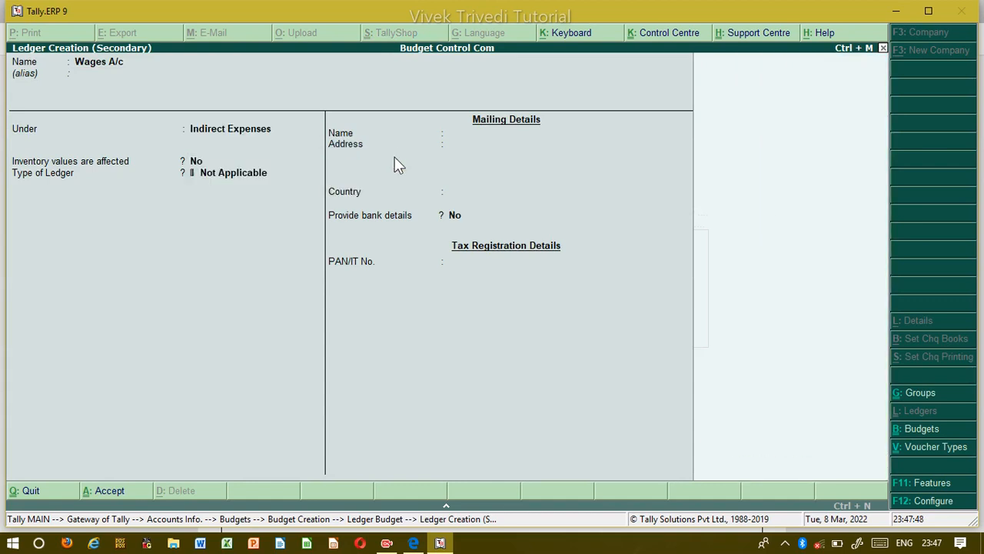
key("Return")
key("Return")
Budget Wages A/c at 50000 on closing balance
key("Return")
key("BackSpace")
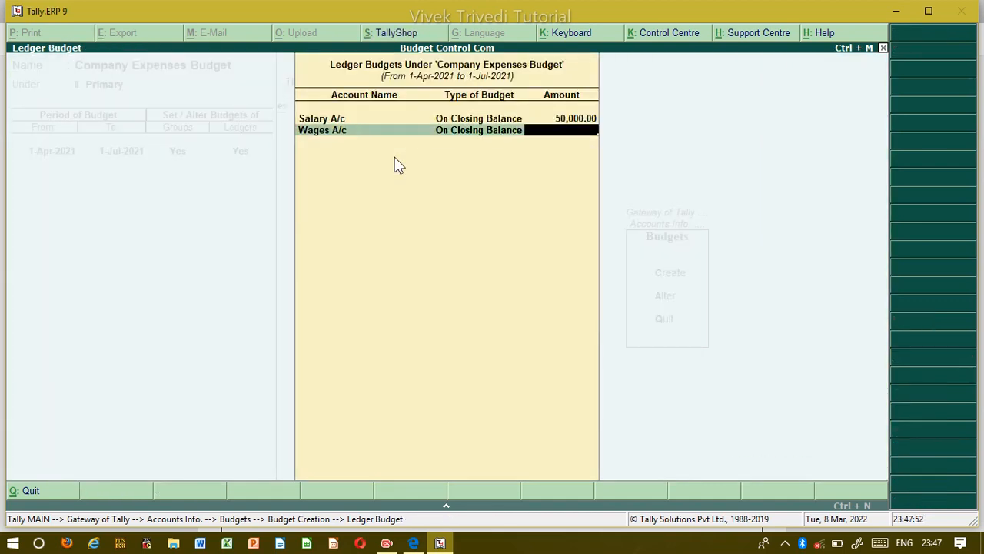
type("50000")
key("Return")
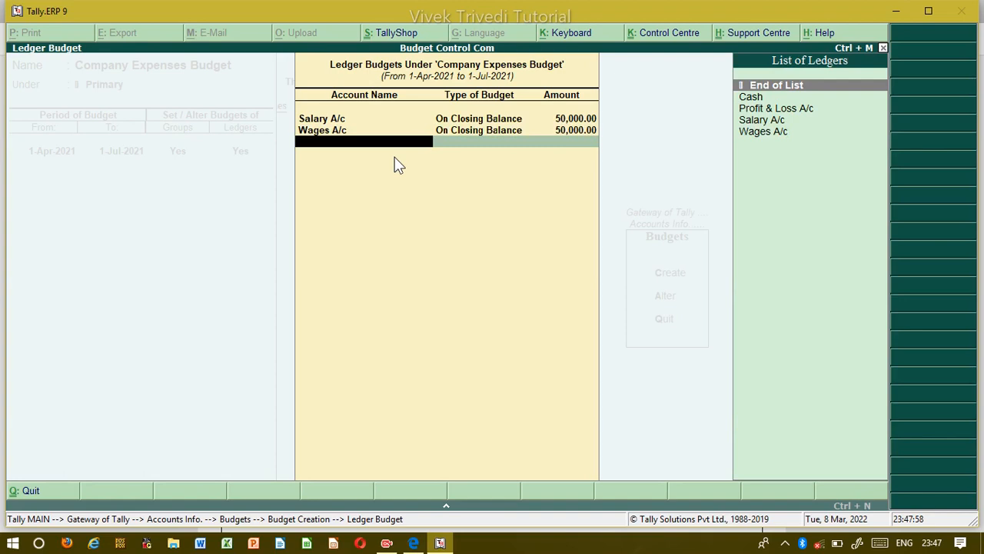
Create a ledger named Light Bill Charges under Indirect Expenses with the ledger type Not Applicable
key("alt+c")
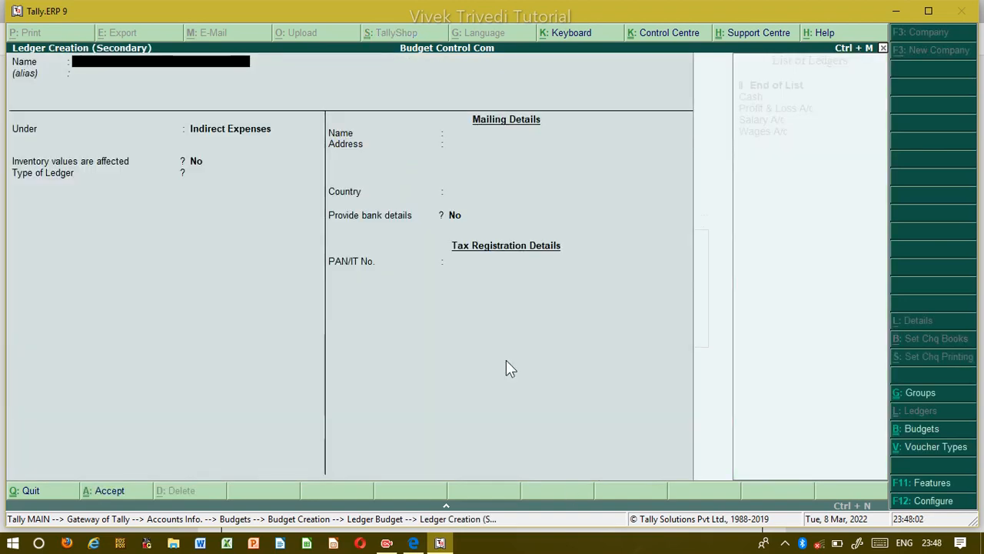
type("Light b")
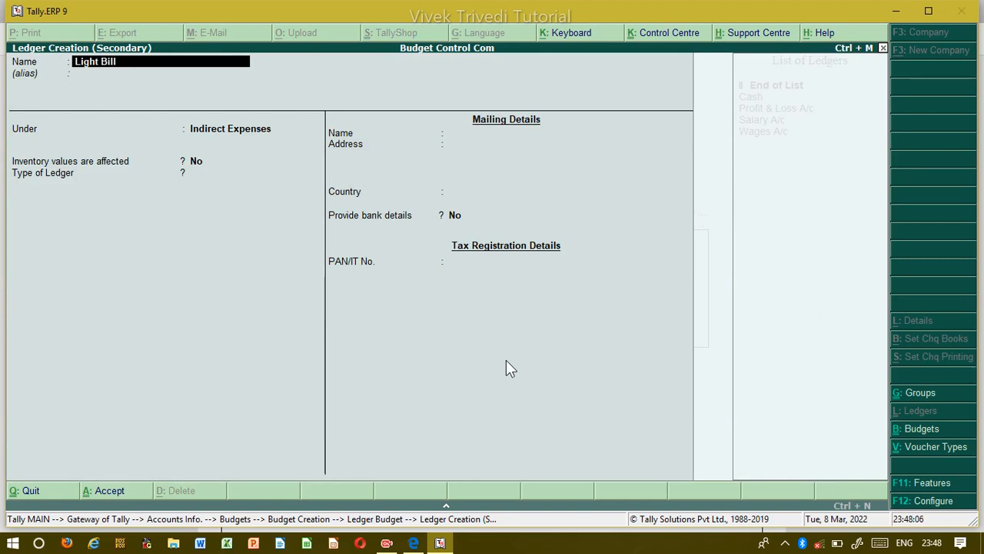
type("l Charges")
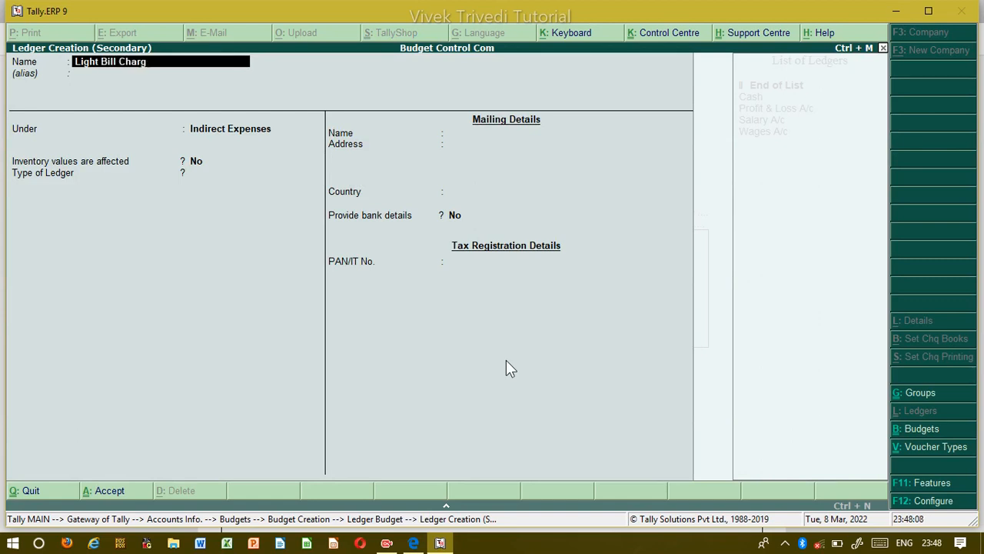
key("Return")
key("Return")
key("Return")
key("Return")
key("Return")
key("Return")
key("Return")
key("Return")
key("Return")
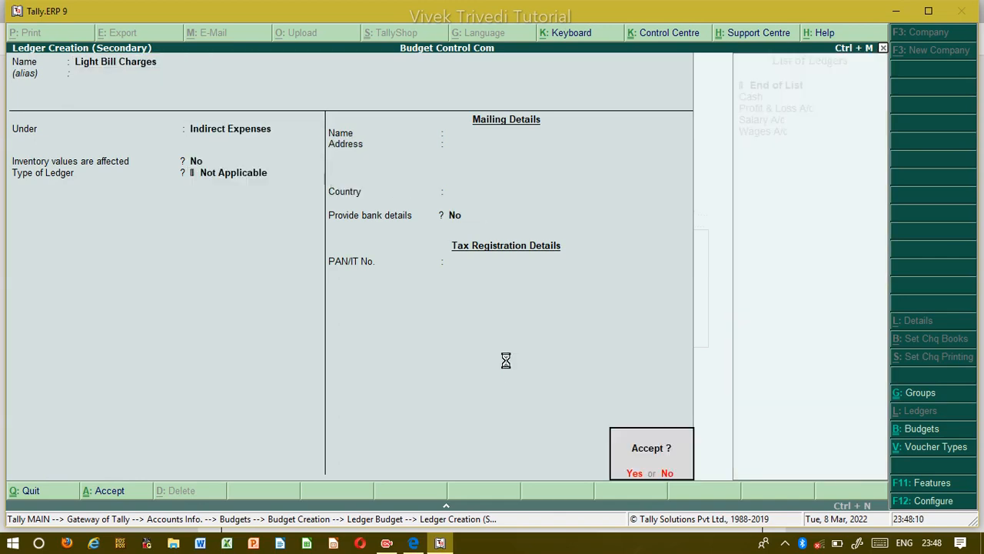
key("Return")
Budget Light Bill Charges at 40000 on closing balance
key("Return")
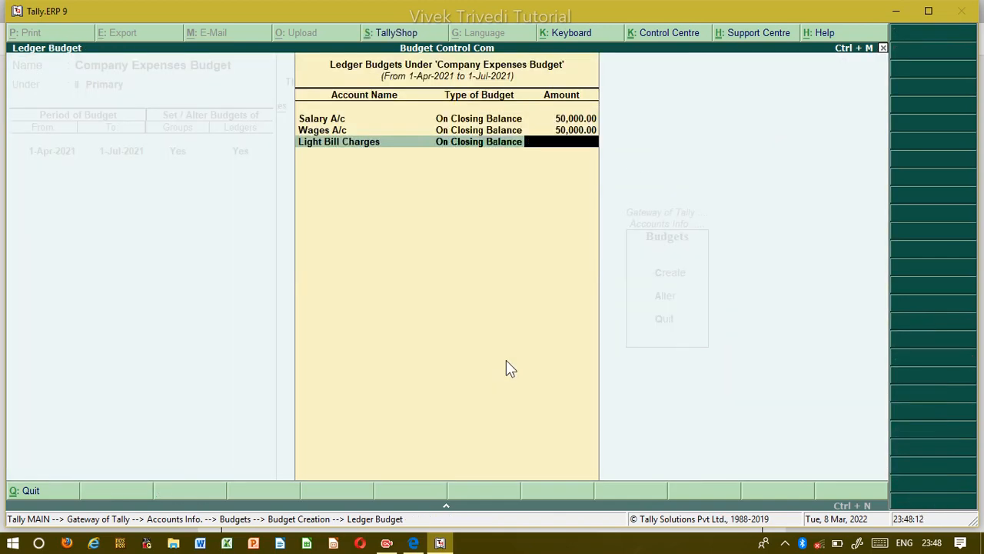
type("40000")
key("Return")
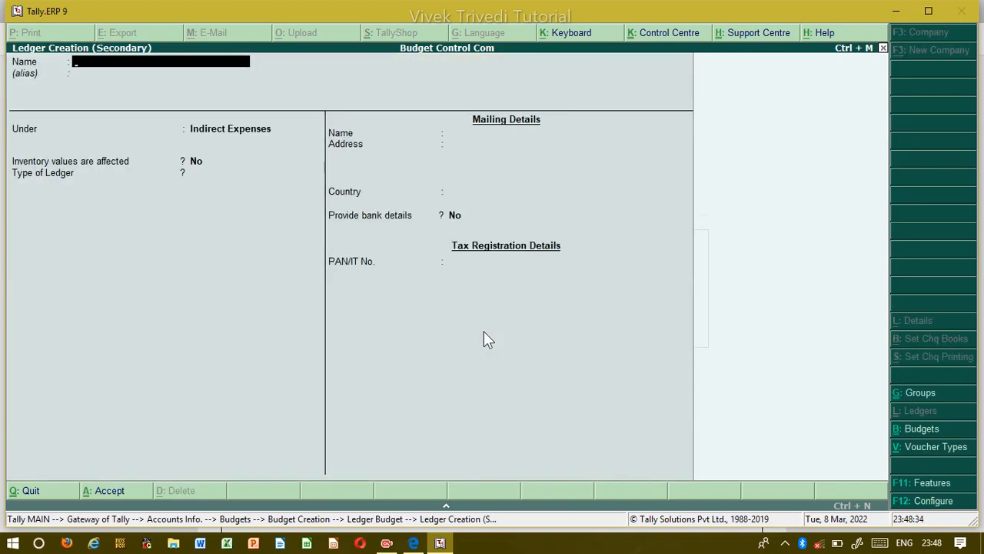
Create a ledger named Official Charges under Indirect Expenses from within the ledger budget list
type("Official Charges")
key("Return")
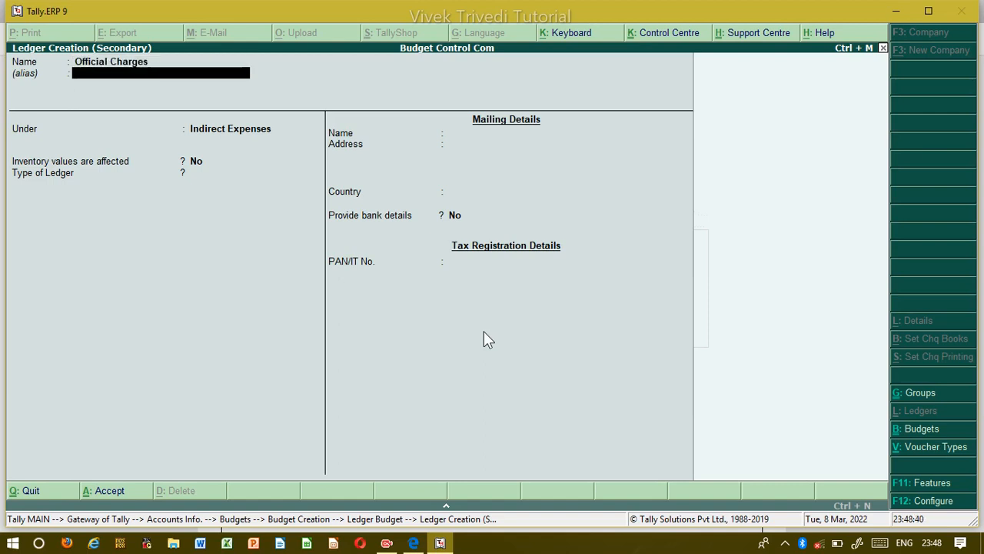
key("Return")
key("Return")
key("Return")
key("Return")
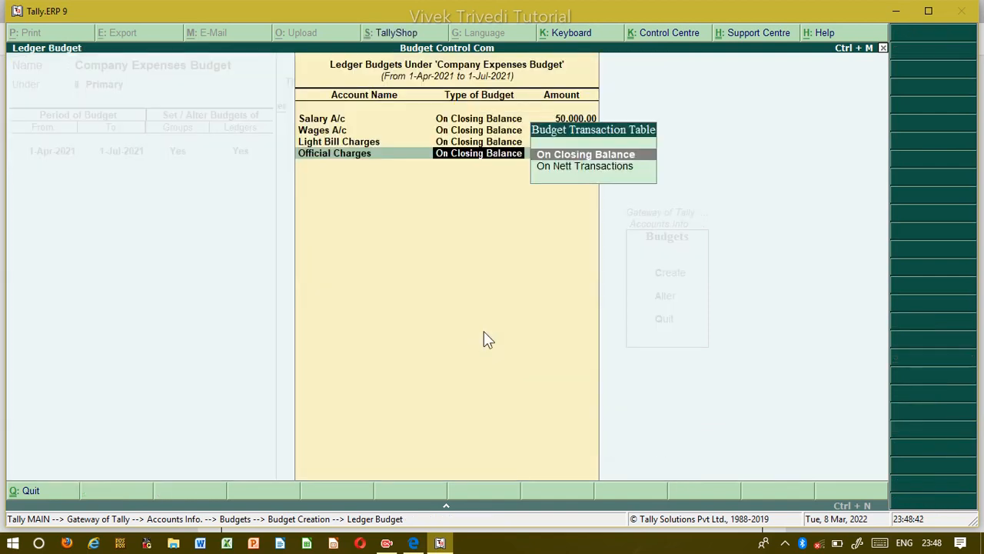
Budget Official Charges at 60000 on closing balance
key("Return")
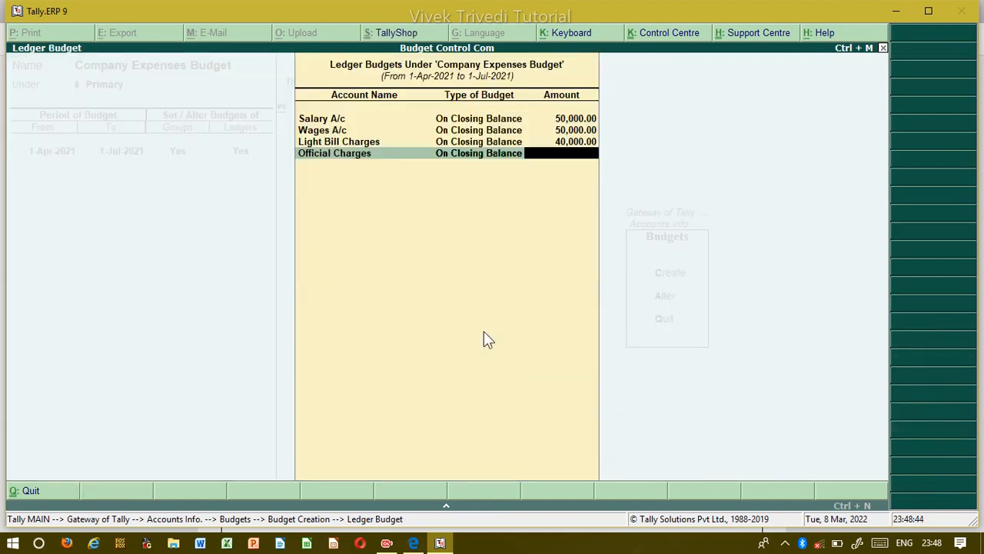
type("60000")
key("Return")
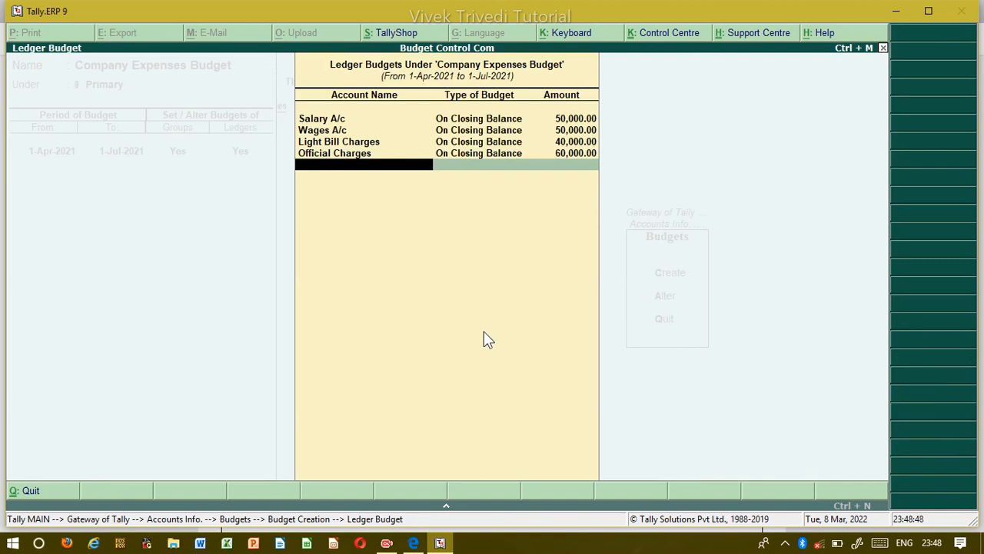
Create a ledger named Telephone Charges under Indirect Expenses with the ledger type Not Applicable
key("alt+c")
type("Tel")
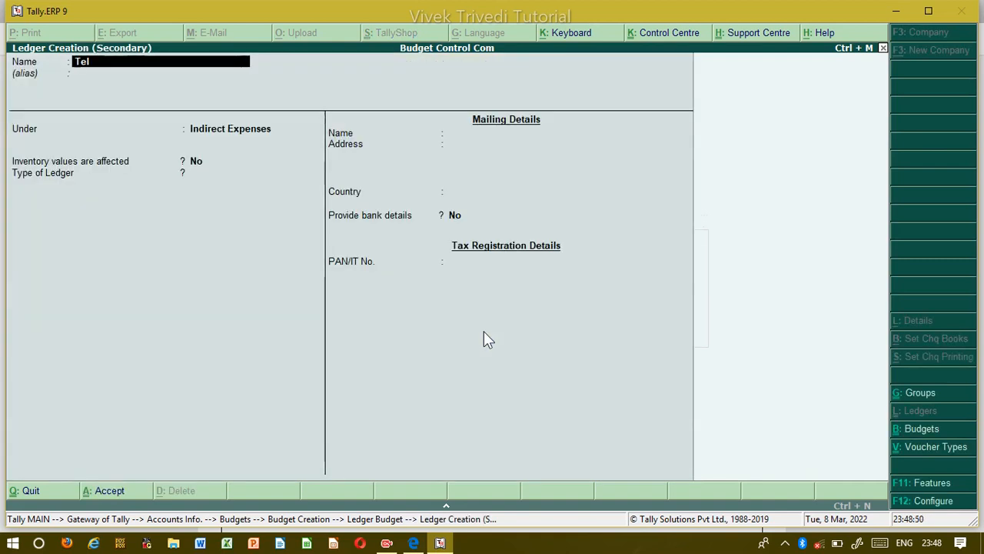
type("ephon")
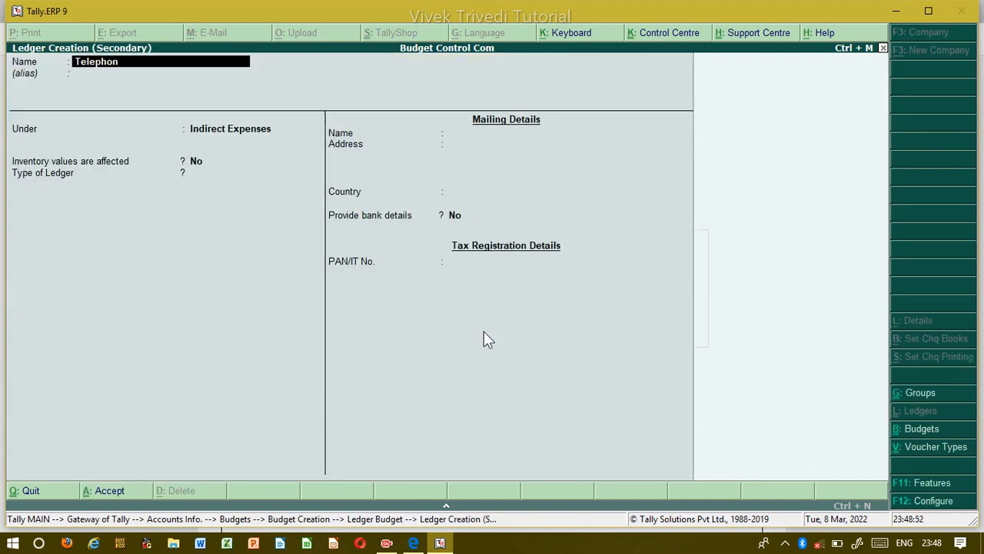
type("e Charges")
key("Return")
key("Return")
key("Return")
key("Return")
key("Return")
key("Return")
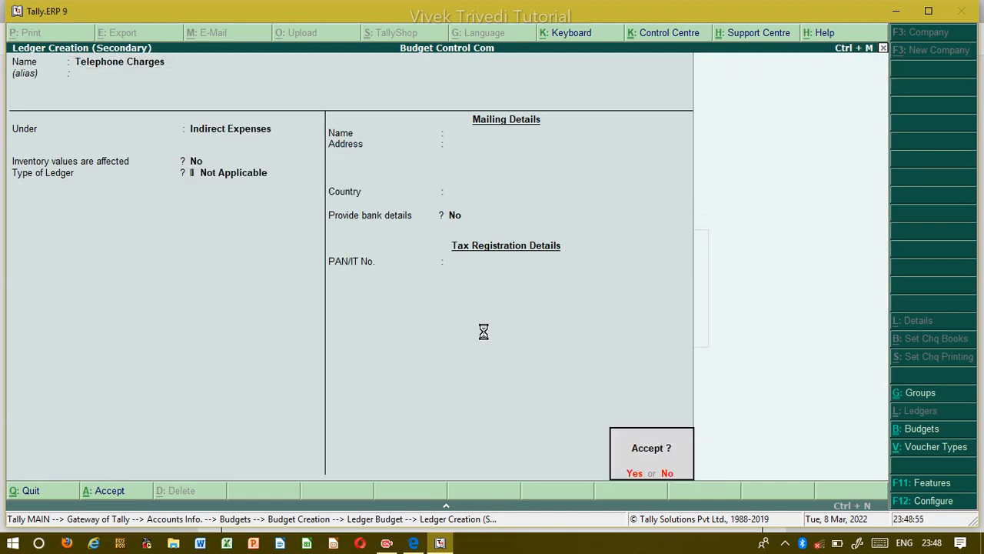
key("Return")
Budget Telephone Charges at 20000 on closing balance
key("Return")
type("20000")
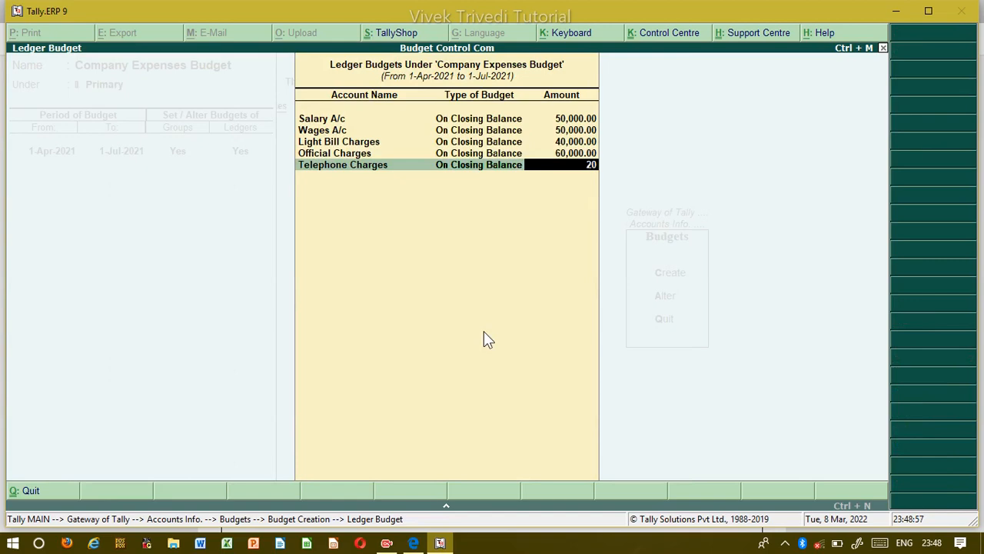
key("Return")
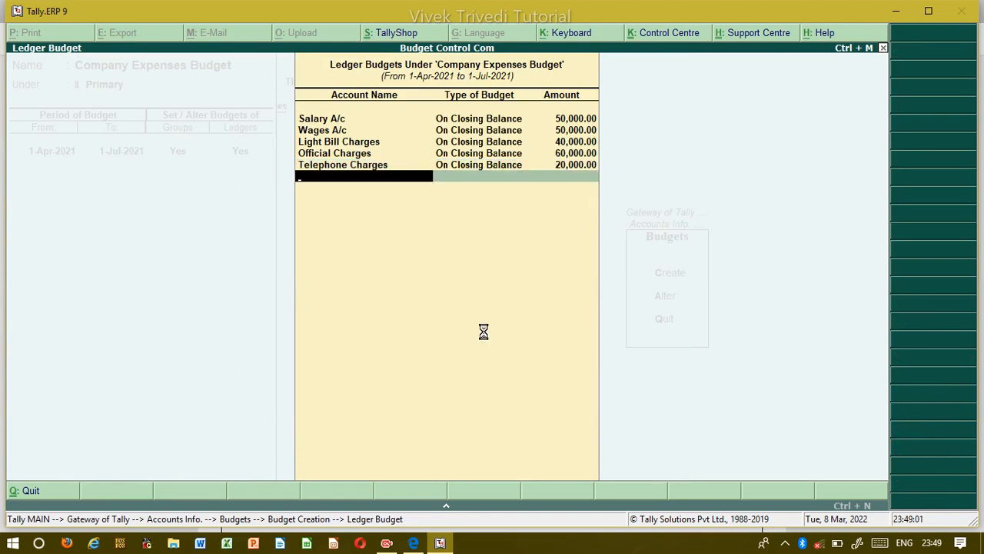
Create a ledger named Travel Expenses under Indirect Expenses with the ledger type Not Applicable
key("alt+c")
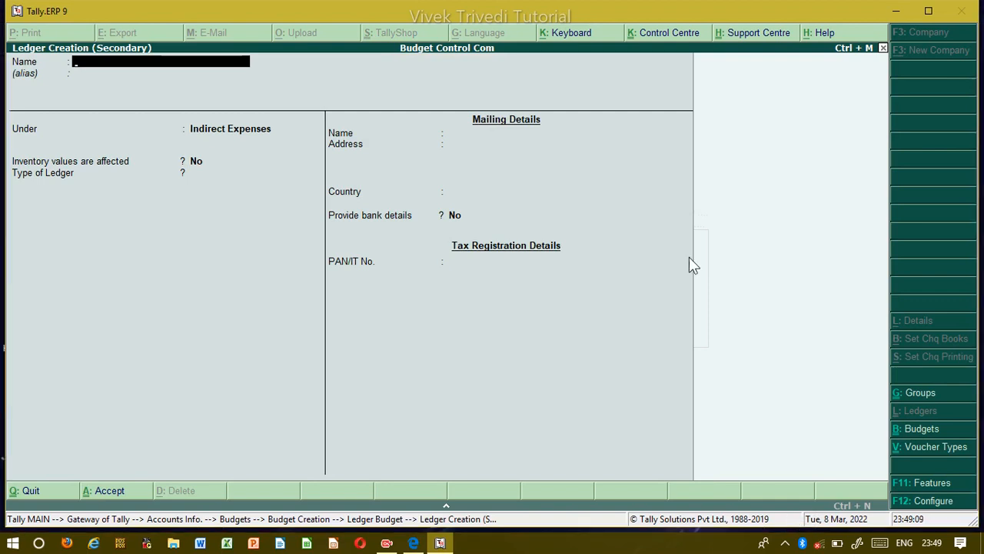
type("Tra")
type("vel Exp")
type("ens")
key("BackSpace")
key("BackSpace")
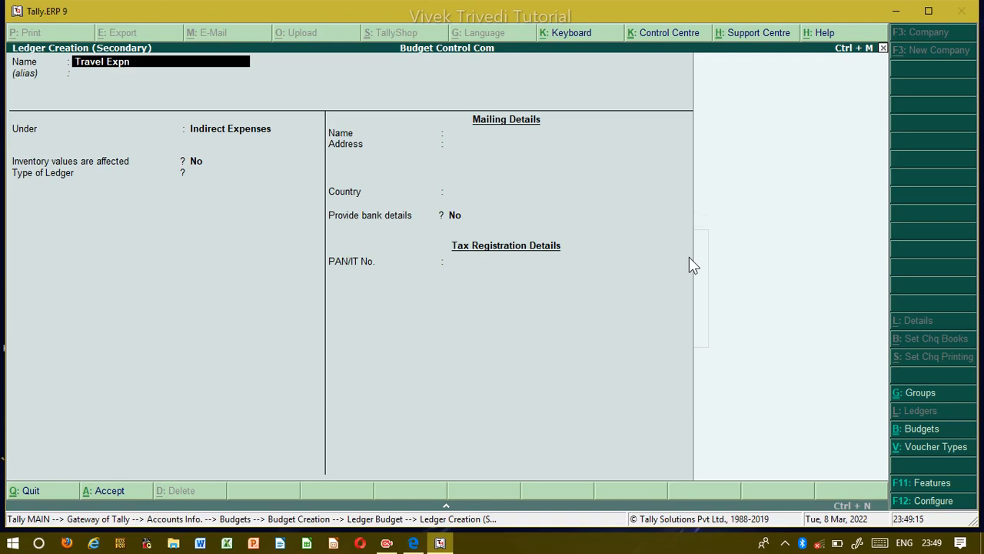
key("BackSpace")
type("es")
key("BackSpace")
type("nses")
key("Return")
key("Return")
key("Return")
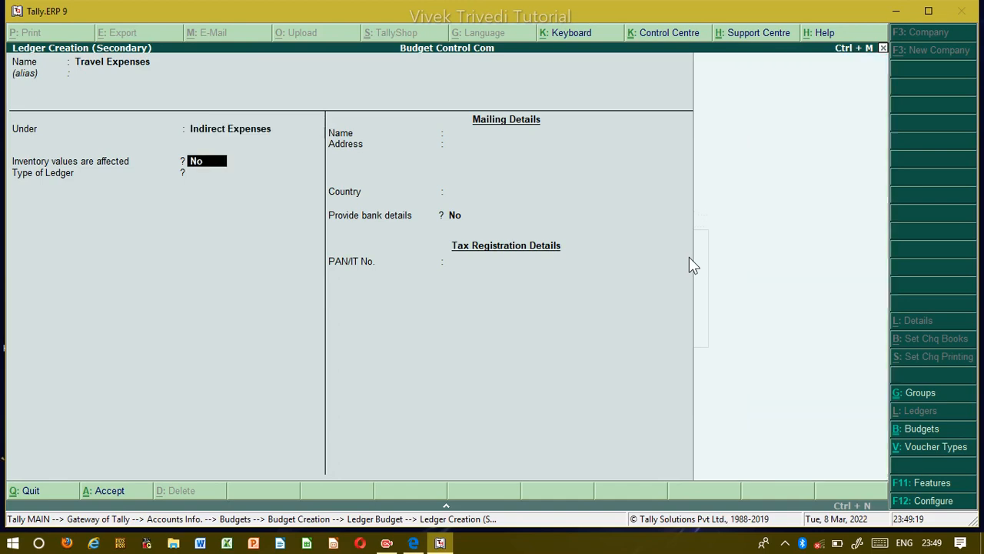
key("Return")
key("Return")
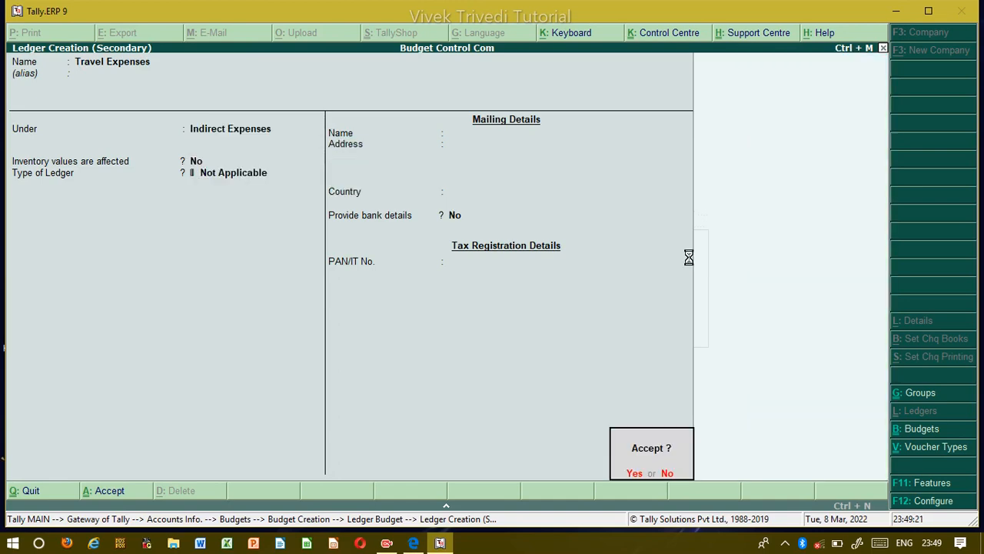
key("y")
Budget Travel Expenses at 30000 on closing balance
key("Return")
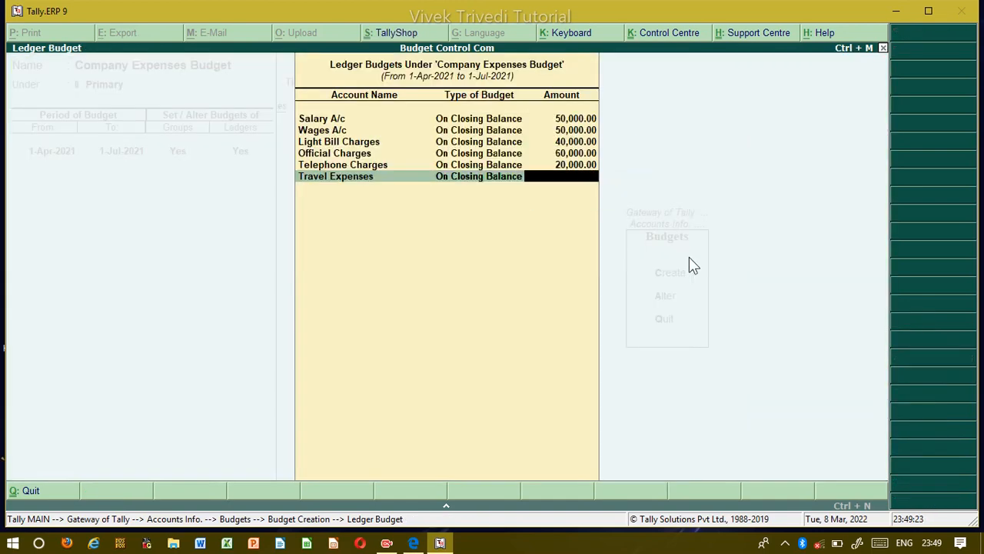
type("30000")
key("Return")
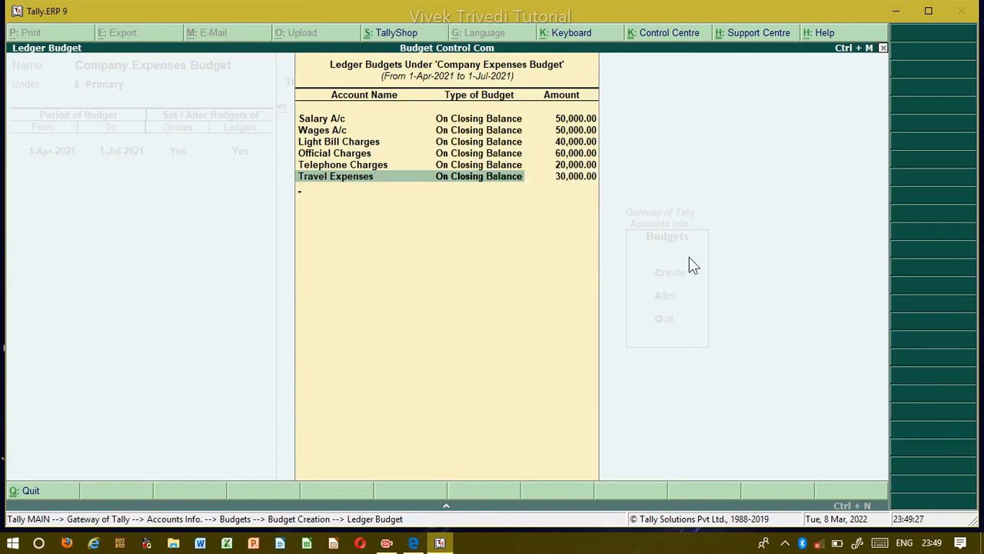
Finish the ledger budget list, save the Company Expenses Budget and leave budget creation
key("Return")
key("Return")
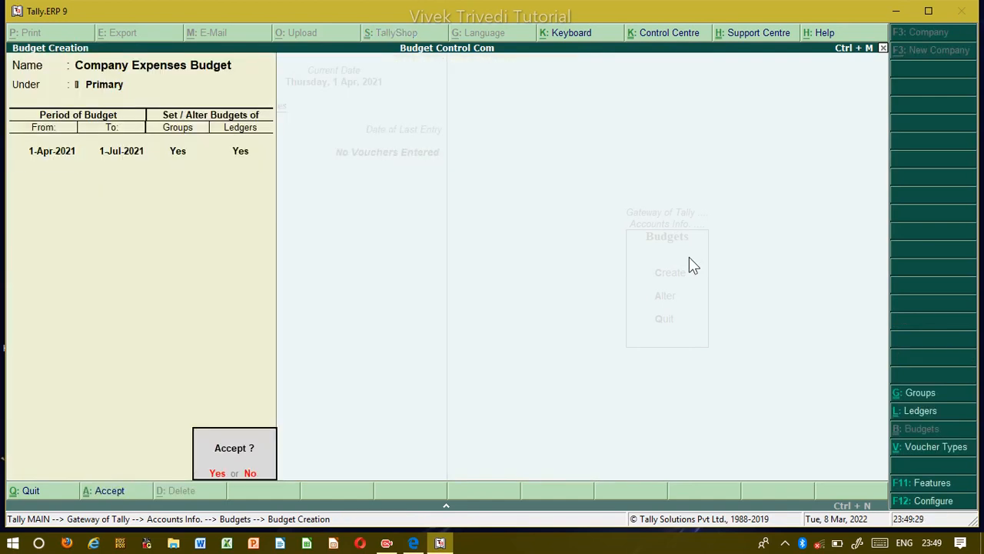
key("Return")
key("Escape")
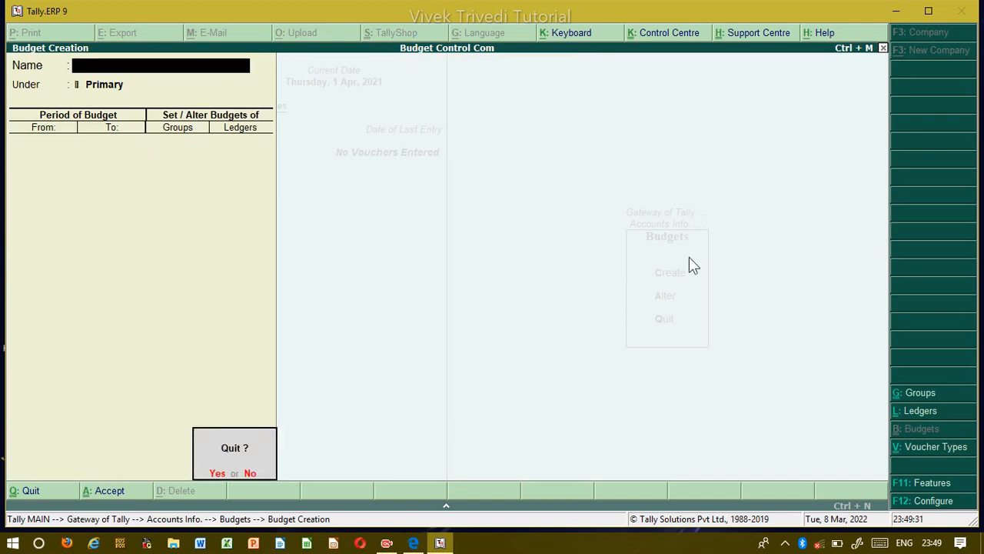
key("Return")
Open the Company Expenses Budget for alteration and review its group budgets
key("Down")
key("Return")
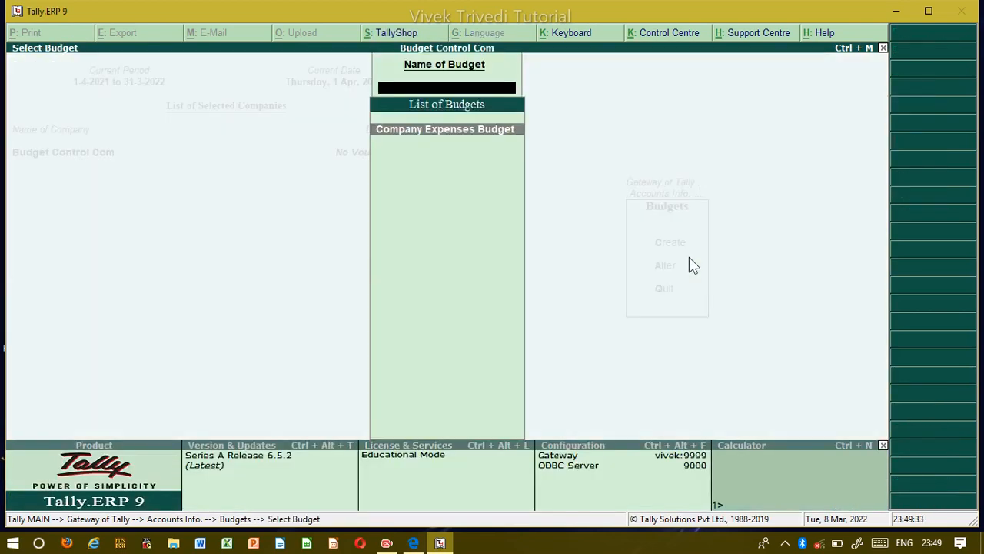
key("Return")
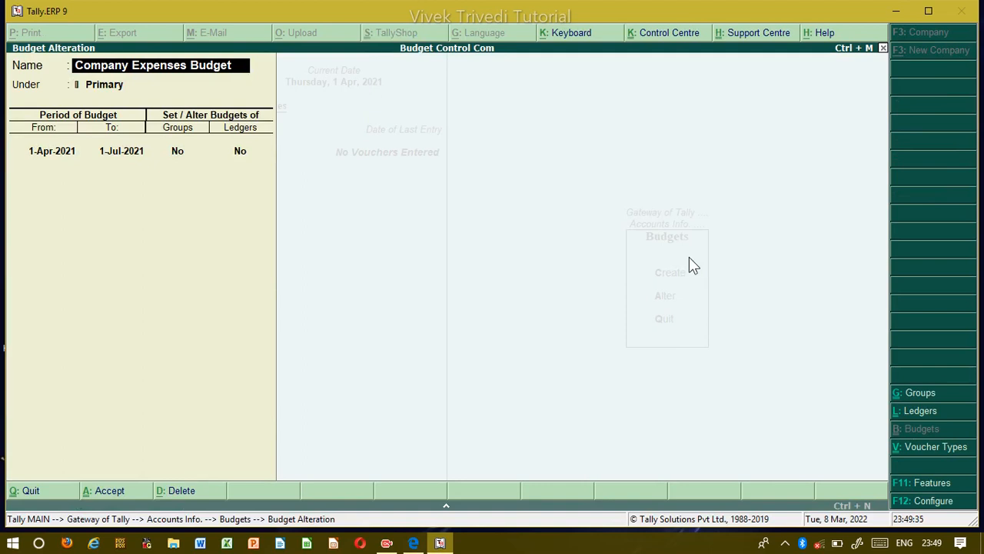
key("Return")
key("Return")
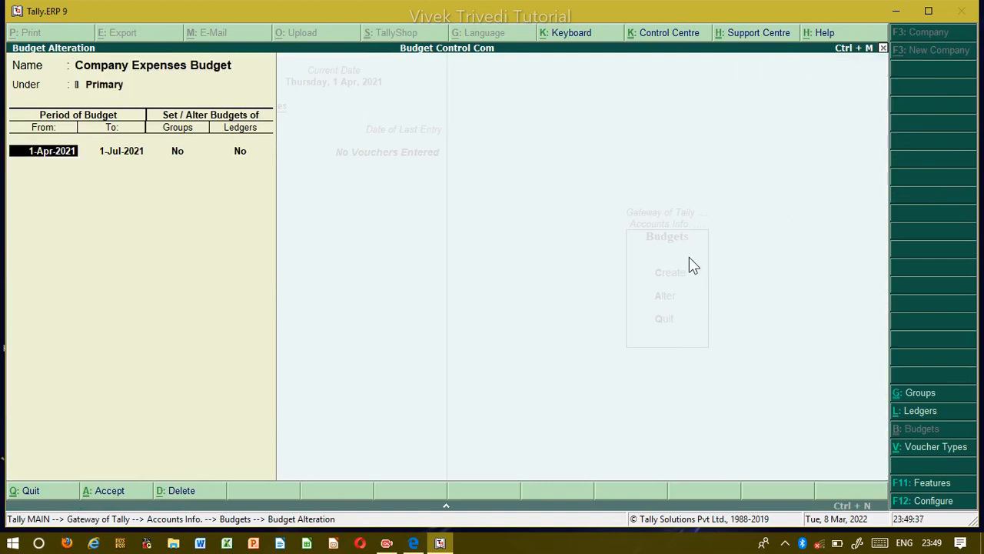
key("Return")
key("Return")
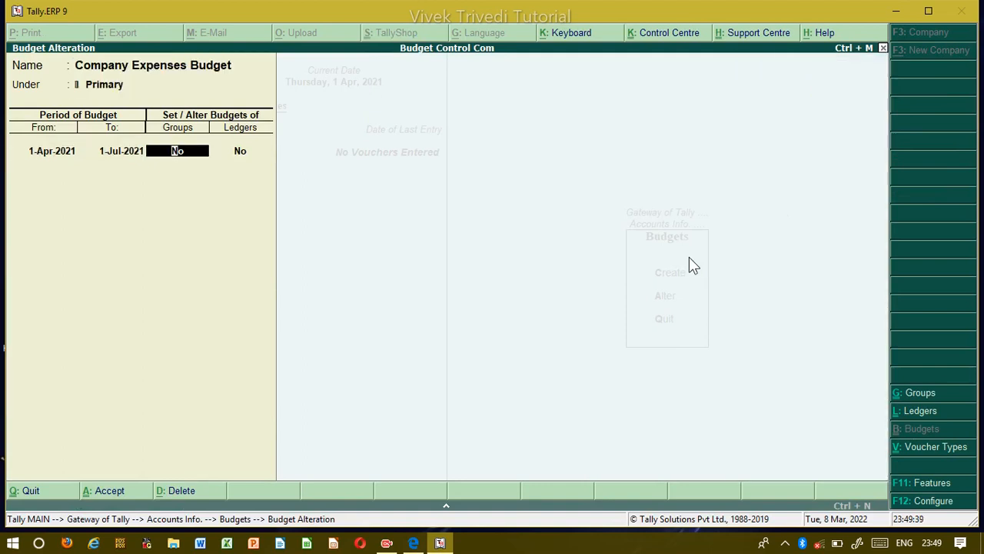
type("y")
key("Return")
key("Return")
key("Return")
key("Return")
key("Return")
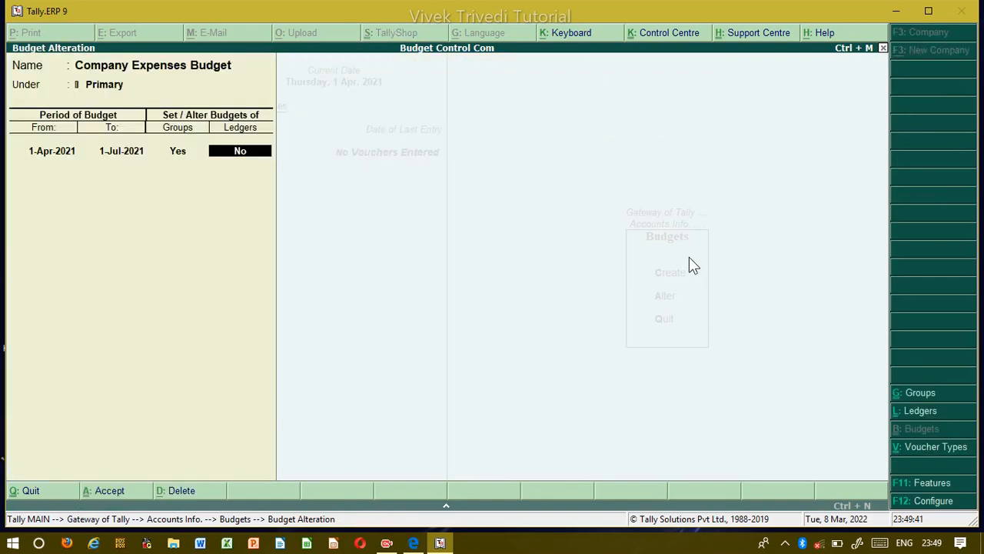
Review the ledger budgets of the Company Expenses Budget and leave the alteration without saving
type("y")
key("Return")
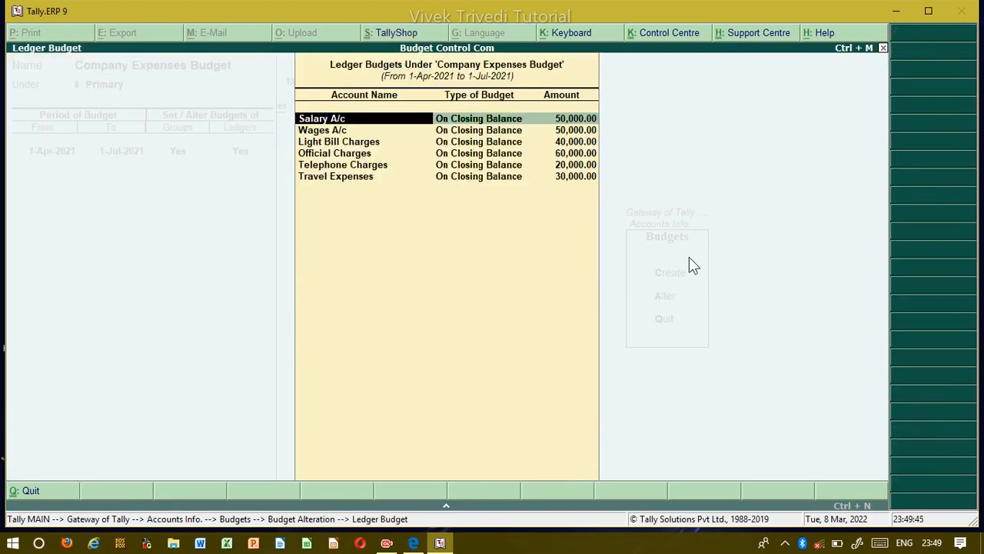
key("Escape")
key("Escape")
key("Return")
key("Escape")
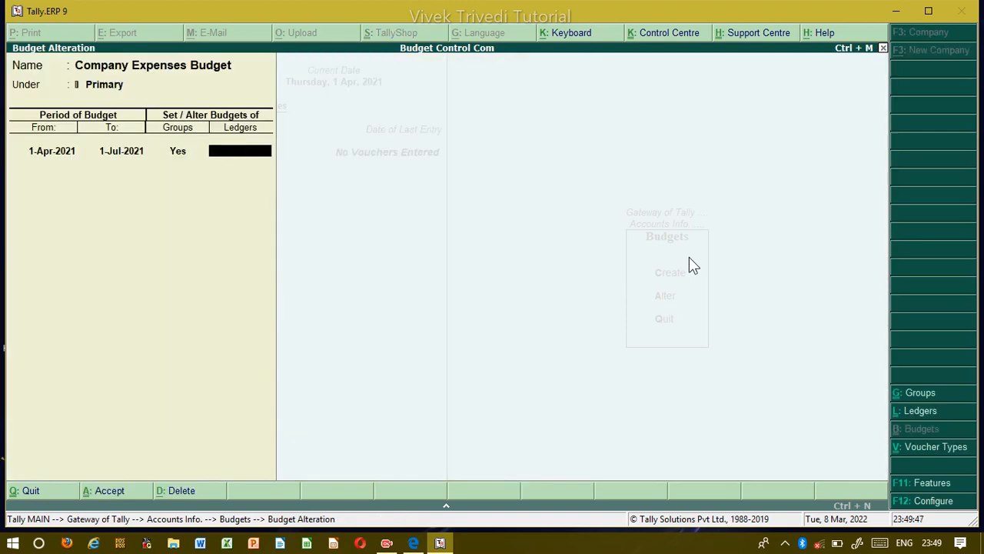
key("Escape")
key("Return")
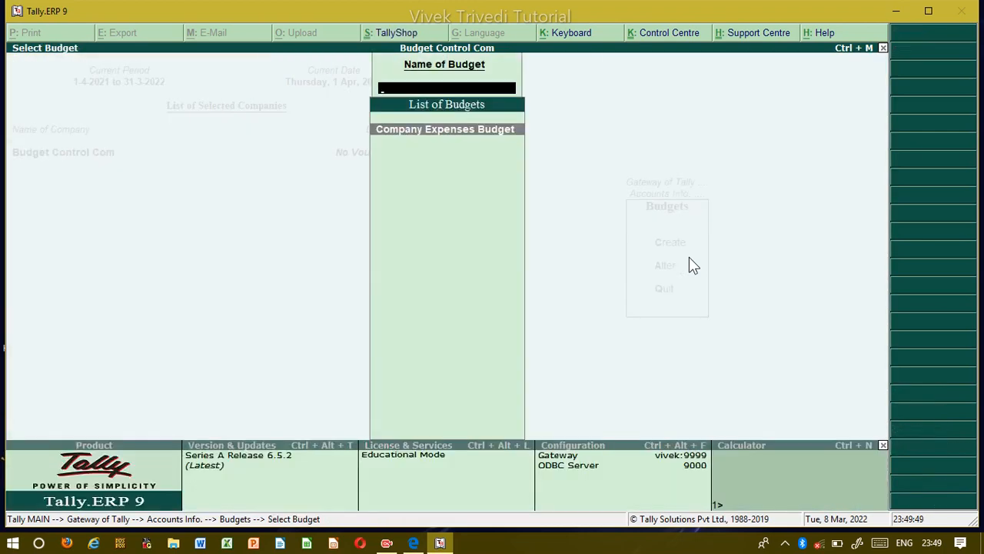
key("Escape")
key("Escape")
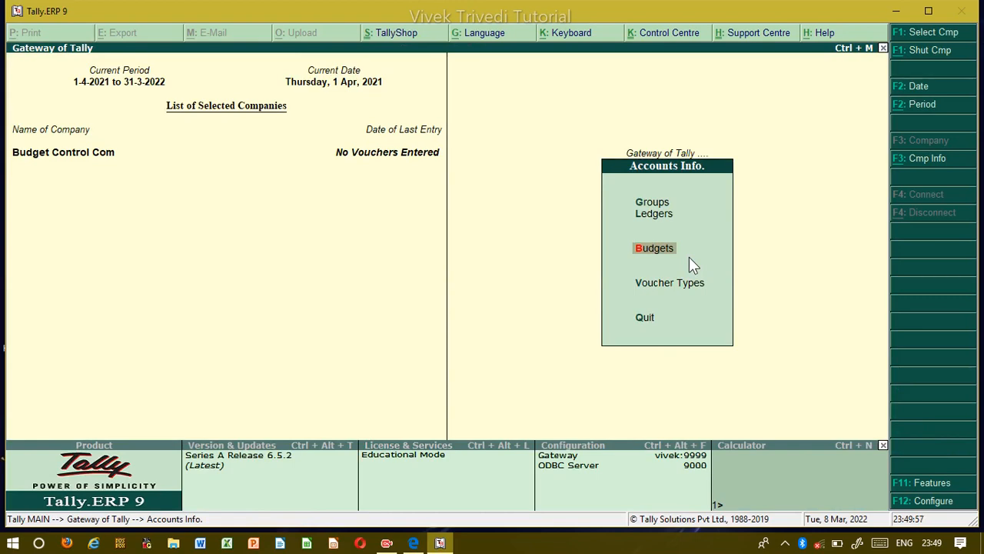
Start creating a single ledger and name it SBI Bank A/c
key("Escape")
key("Return")
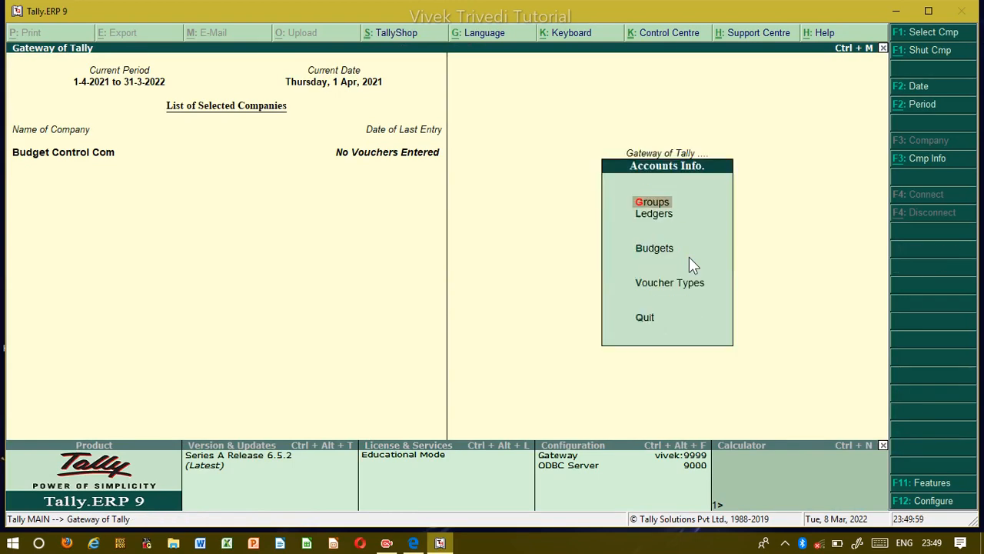
key("Down")
key("Return")
key("Return")
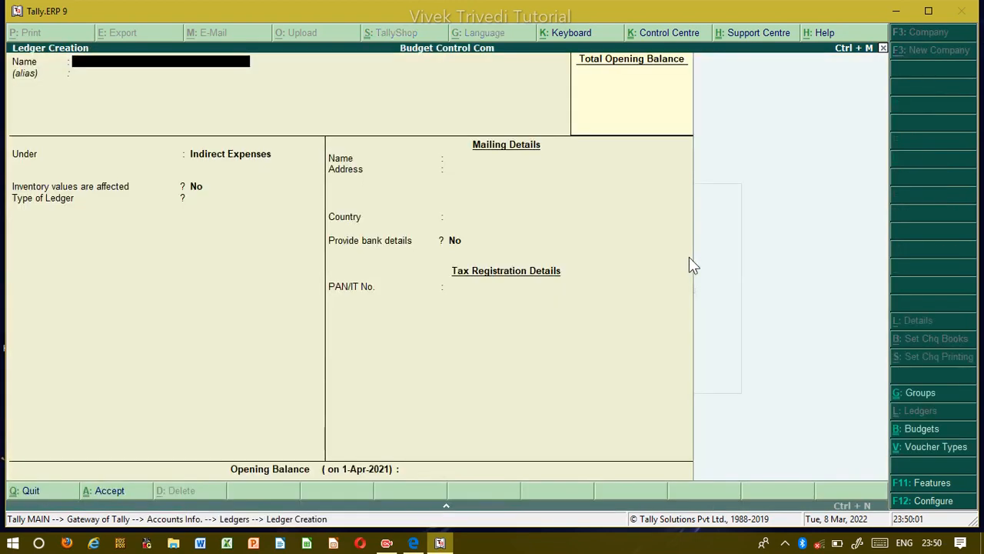
type("SBI Bank A/c")
key("Return")
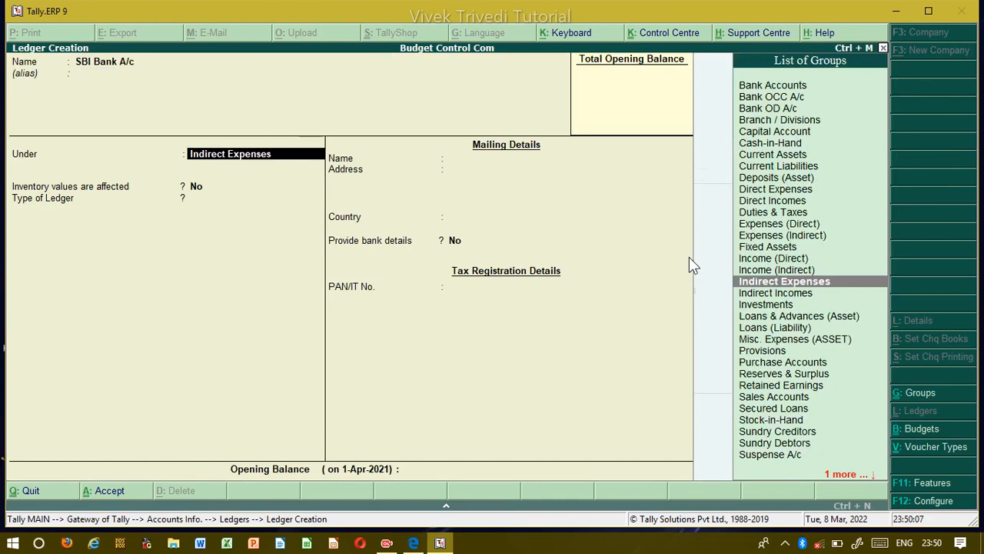
Place the SBI Bank A/c ledger under Bank Accounts, leaving its bank and mailing details at their defaults
type("Ba")
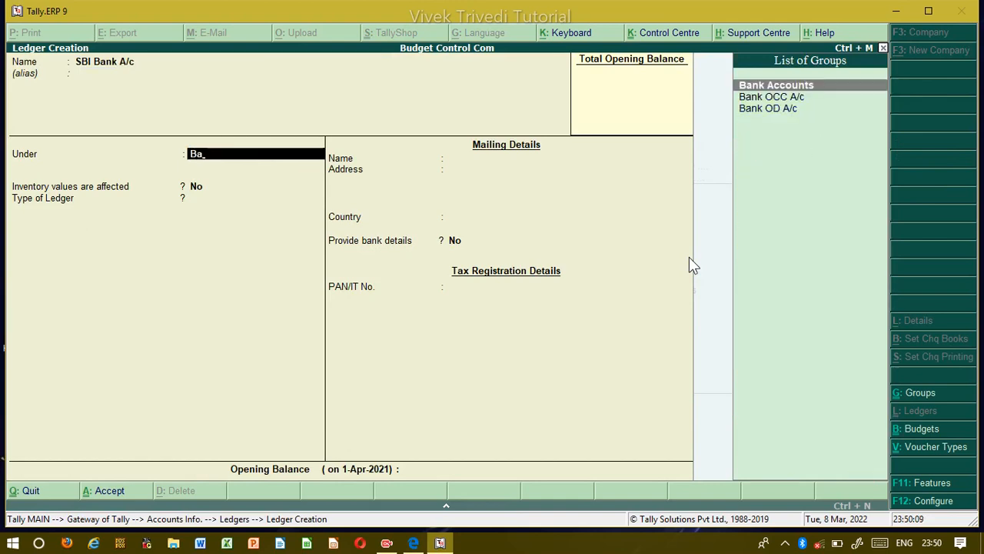
key("Return")
key("Return")
key("Return")
key("Return")
key("Return")
key("Return")
key("Return")
key("Return")
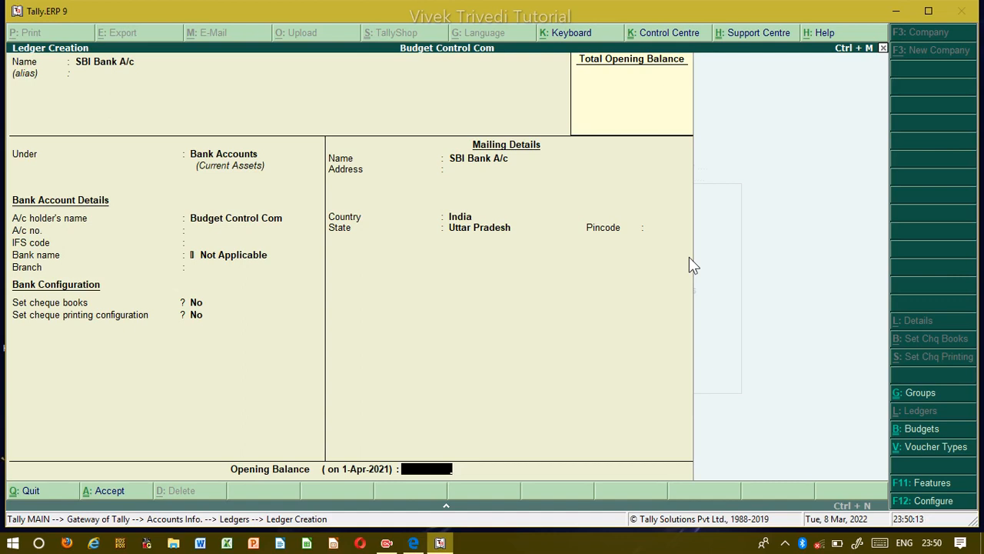
Give SBI Bank A/c an opening balance of 600000, save the ledger and leave ledger creation
type("600000")
key("Return")
key("Return")
key("Return")
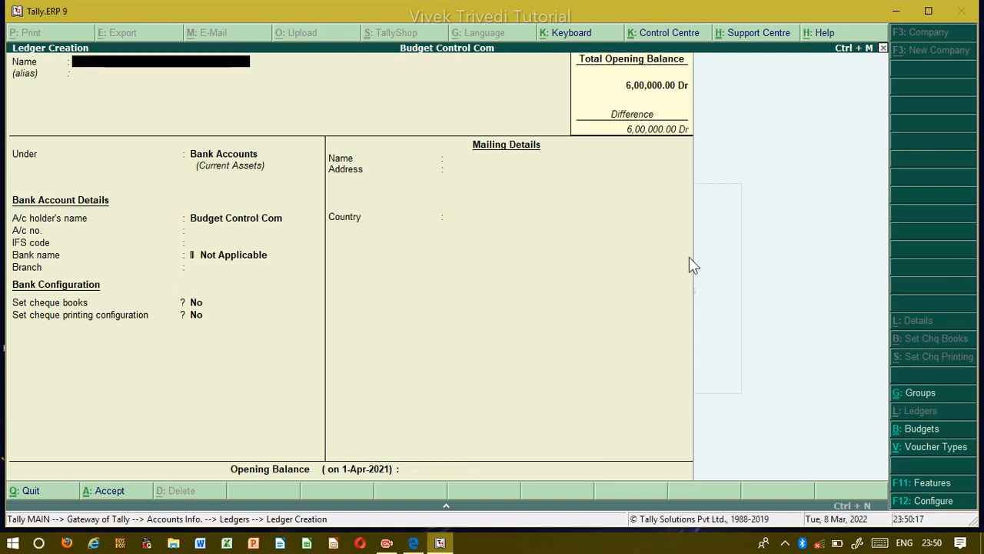
key("Escape")
key("Escape")
key("Escape")
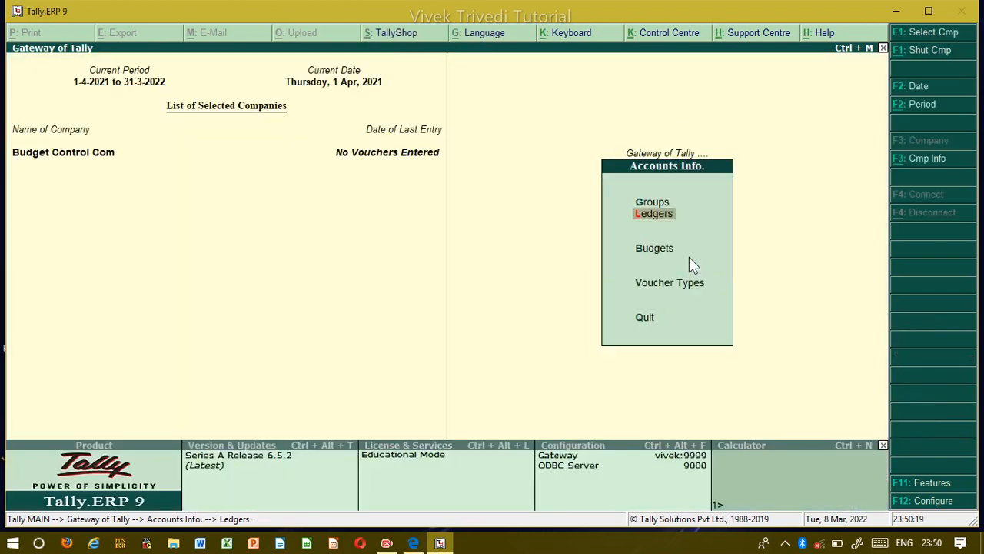
Open a new payment voucher and choose SBI Bank A/c as its paying account
key("Down")
key("Down")
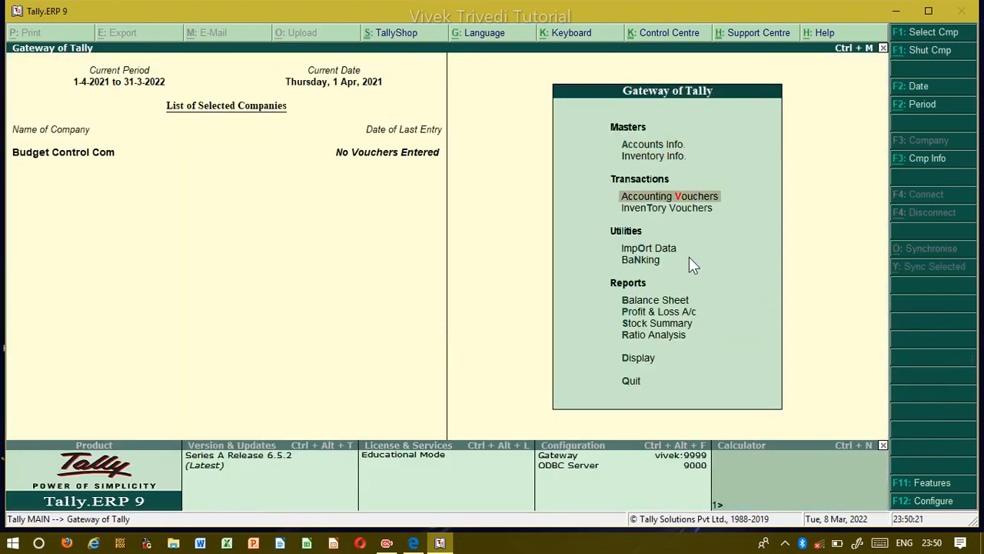
key("Return")
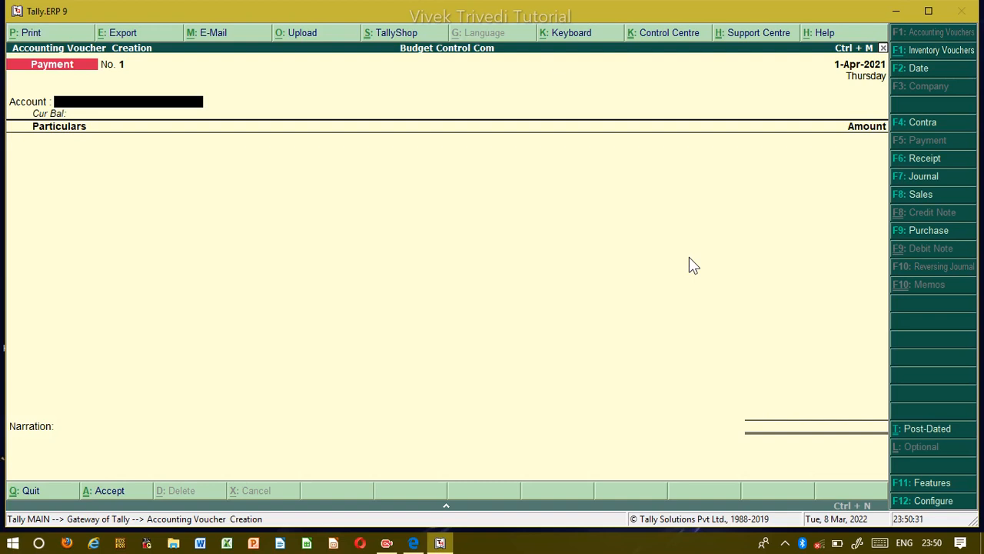
key("space")
key("Down")
key("Down")
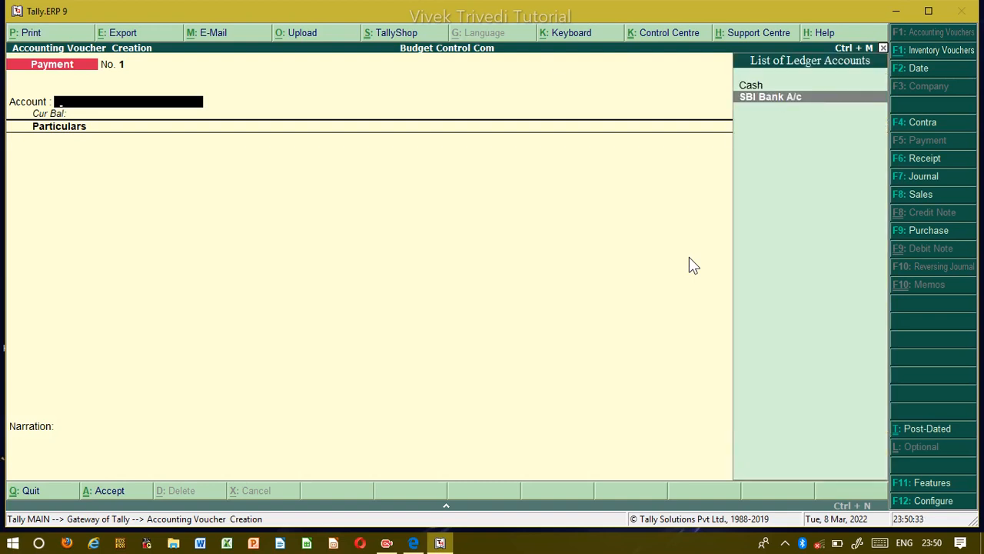
key("Return")
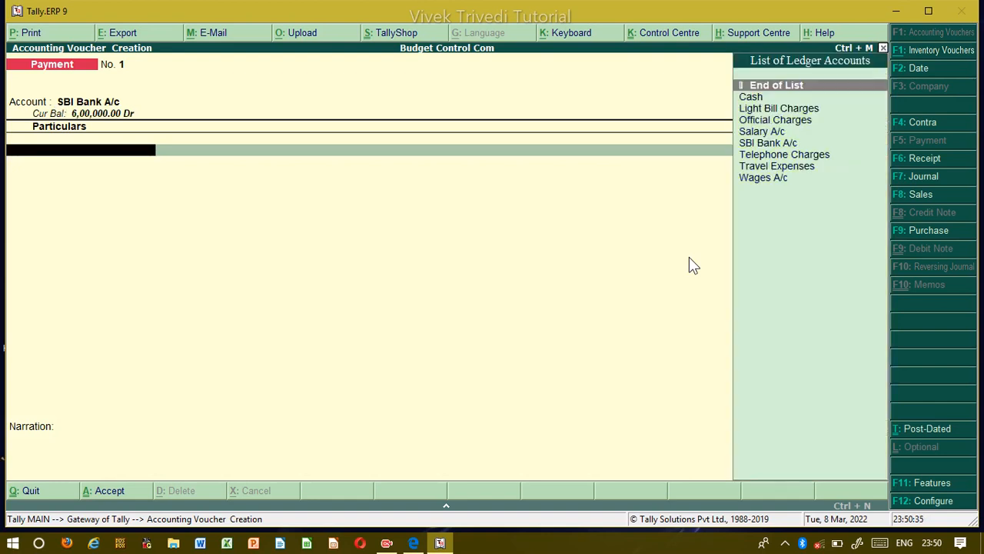
Enter Light Bill Charges for 40000 in the payment voucher and save it without a narration
key("Down")
key("Down")
key("Down")
key("Up")
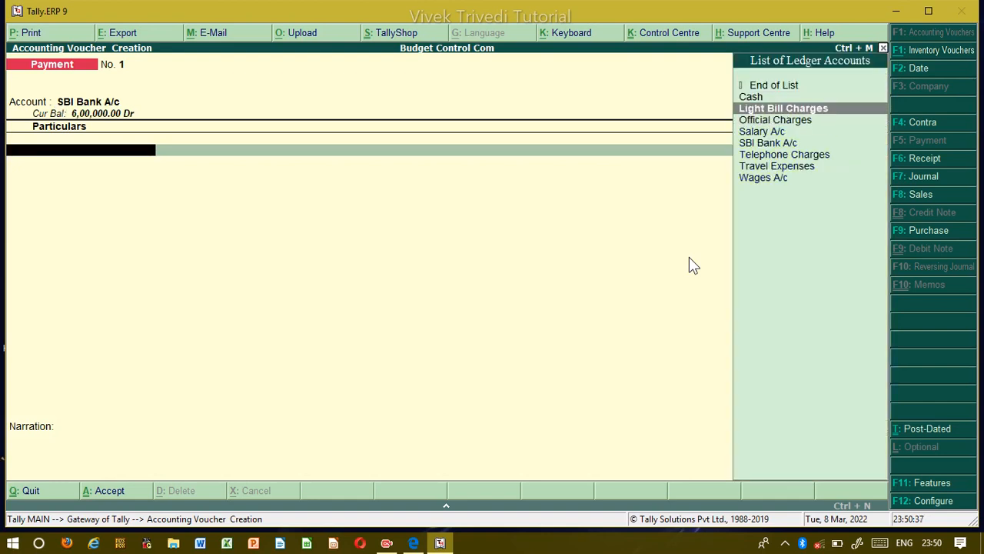
key("Return")
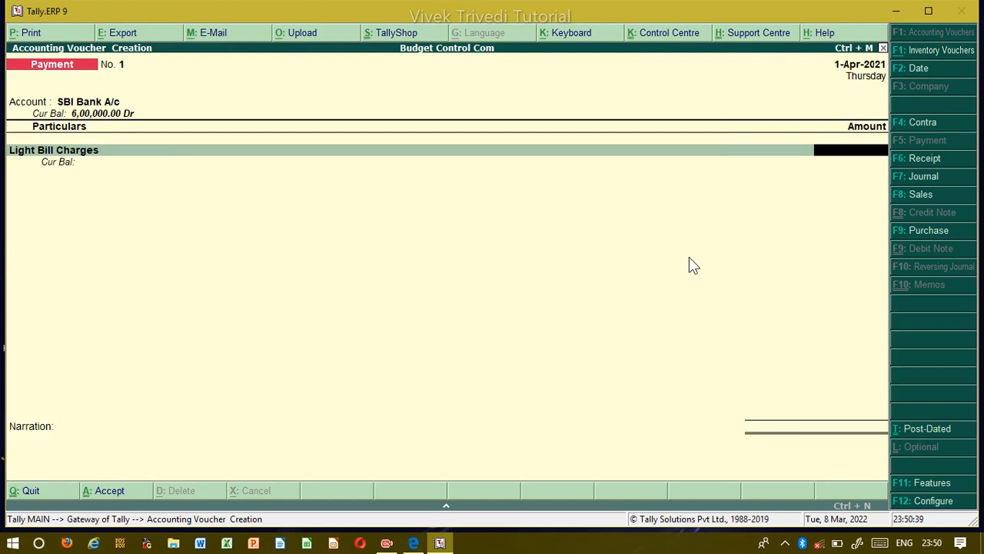
type("40000")
key("Return")
key("Return")
key("Return")
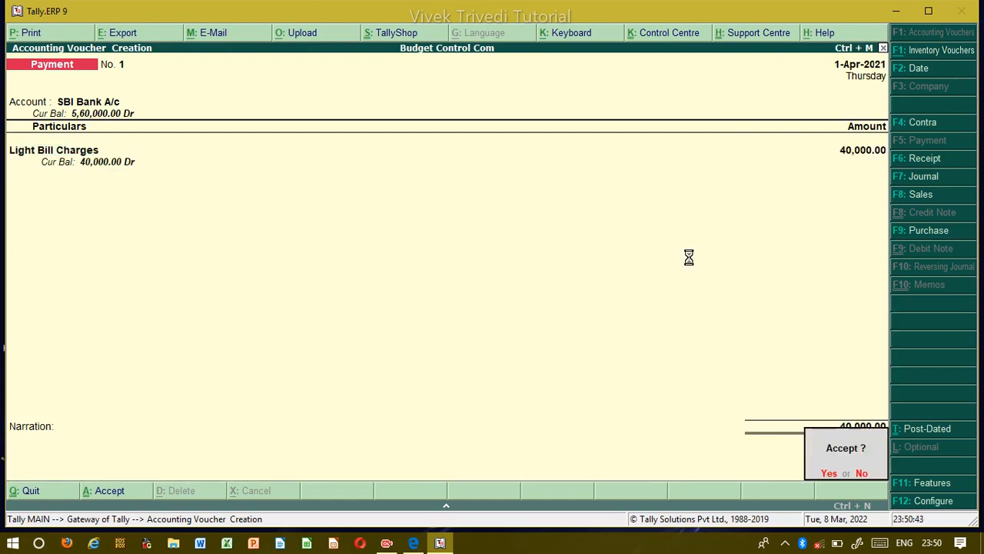
key("Return")
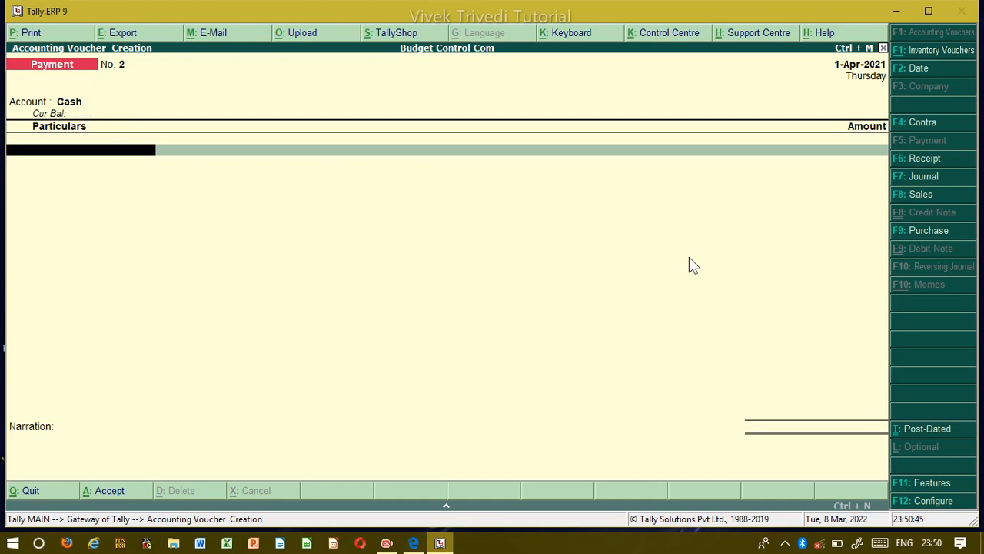
Set the new payment voucher's date to 1-5-2021 and its paying account to SBI Bank A/c
key("F2")
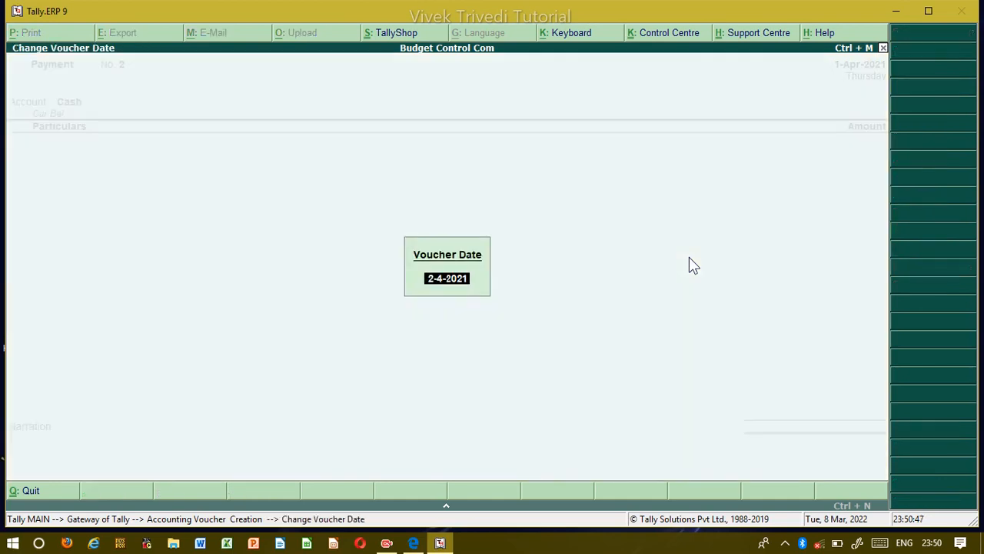
type("1-4-")
key("BackSpace")
key("BackSpace")
type("5-2021")
key("Return")
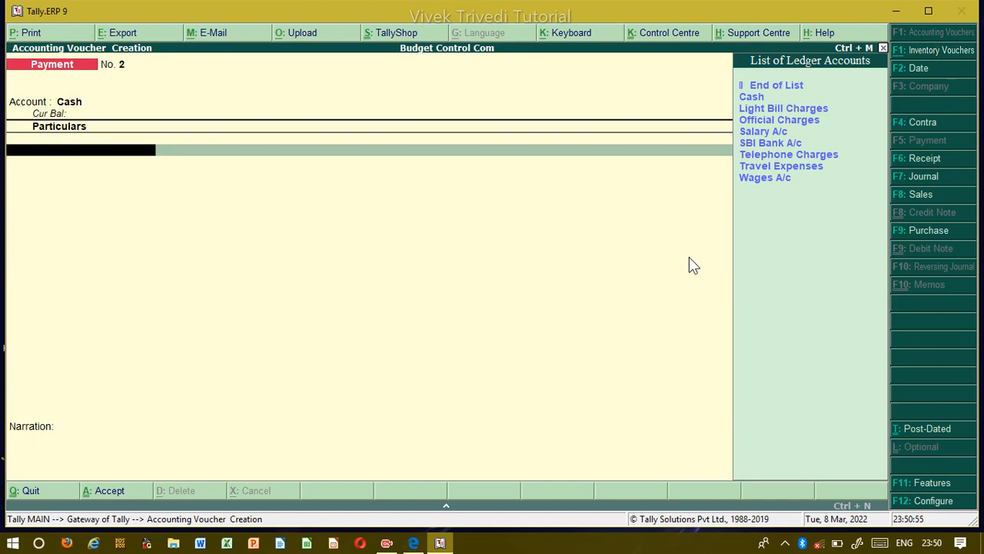
key("BackSpace")
key("Down")
key("Return")
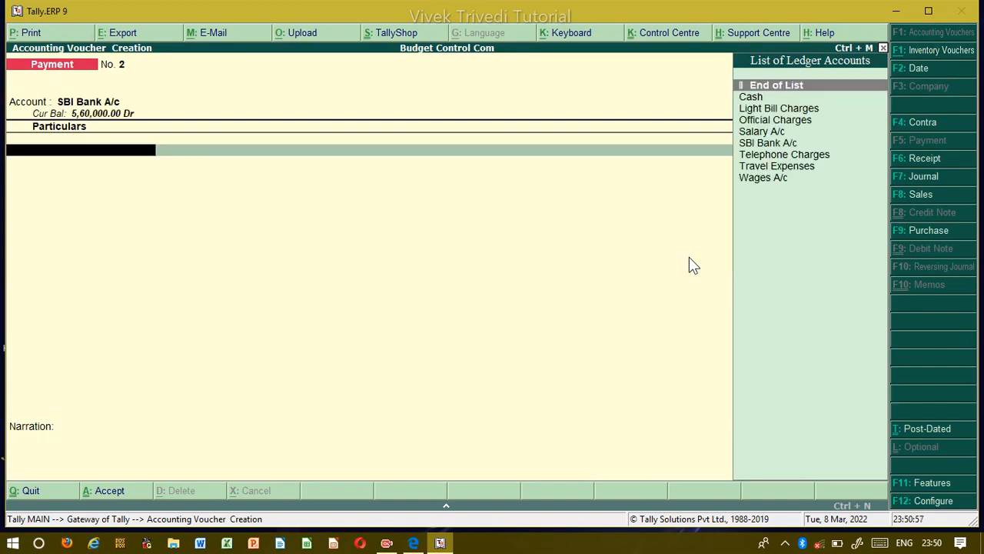
Enter Official Charges for 80000 in the payment voucher and save it without a narration
key("Down")
key("Down")
key("Down")
key("Return")
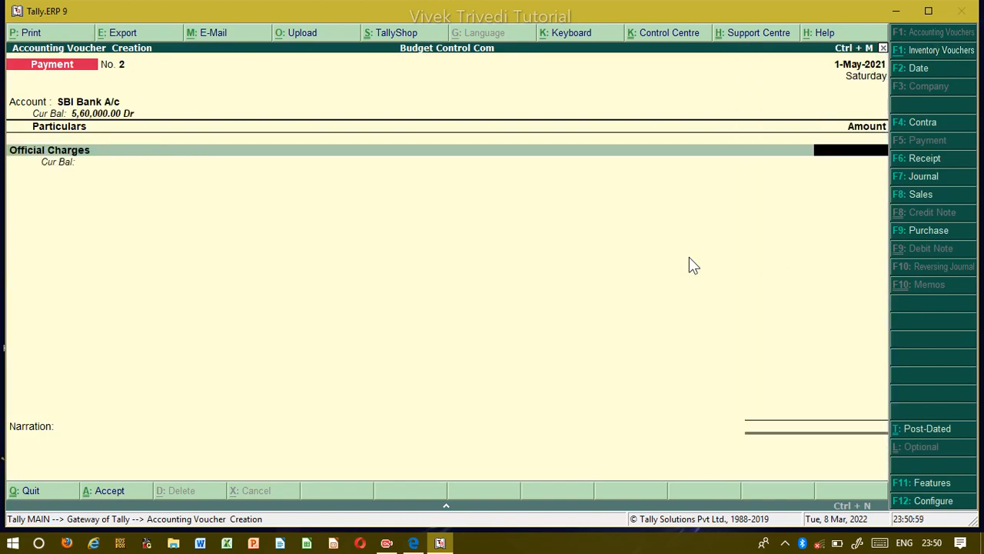
type("80000")
key("Return")
key("Return")
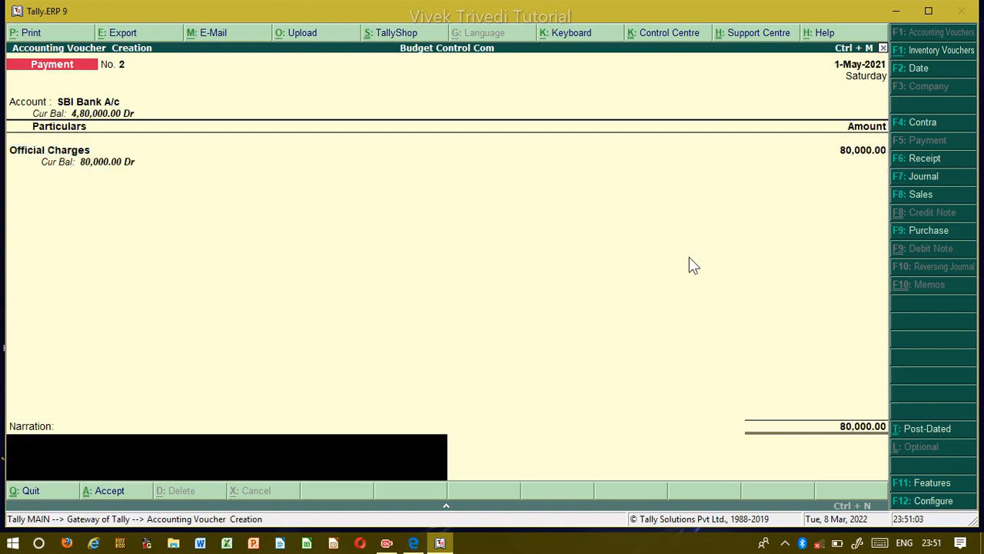
key("Return")
key("Return")
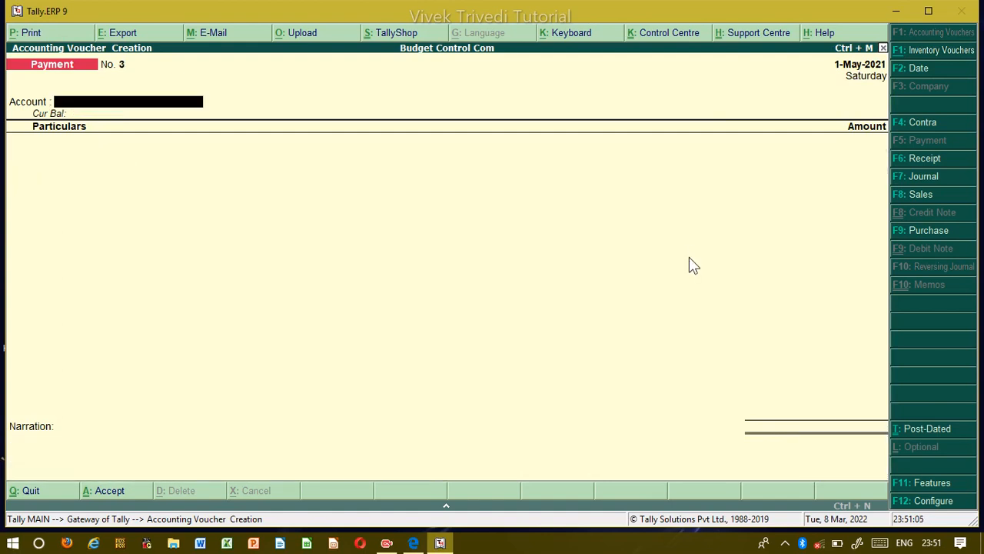
Record and save a payment of 80000 from SBI Bank A/c to Salary A/c
key("Down")
key("Return")
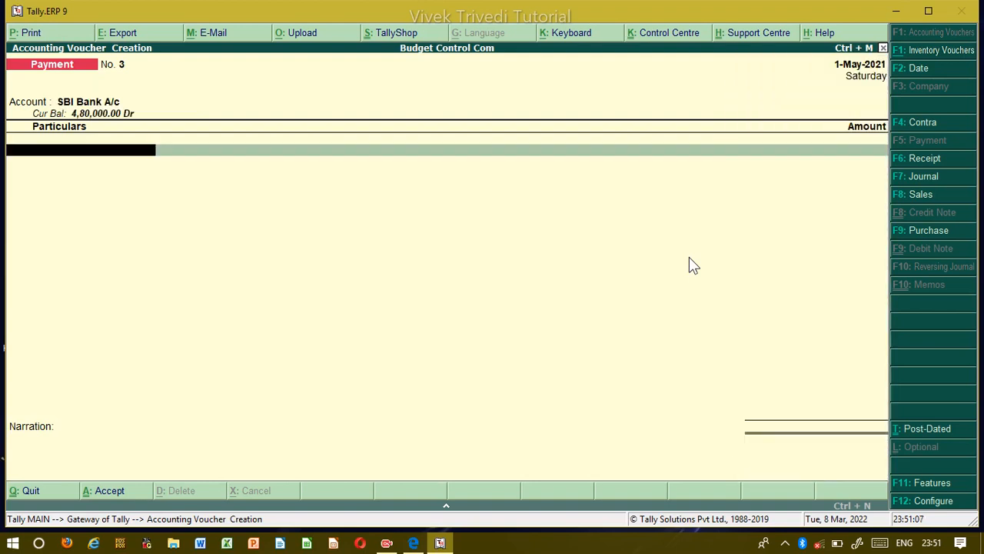
key("Down")
key("Down")
key("Down")
key("Down")
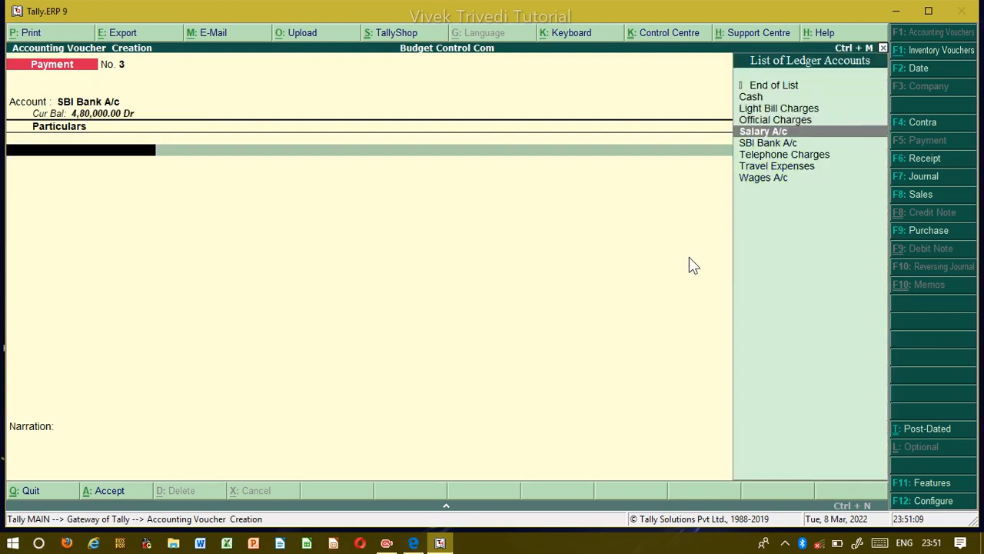
key("Return")
type("80000")
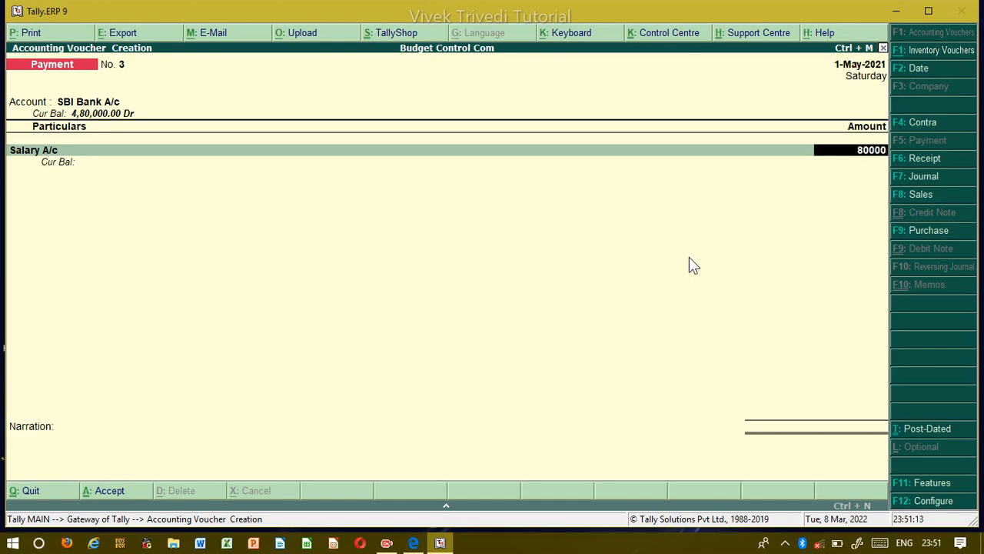
key("Return")
key("Return")
key("Return")
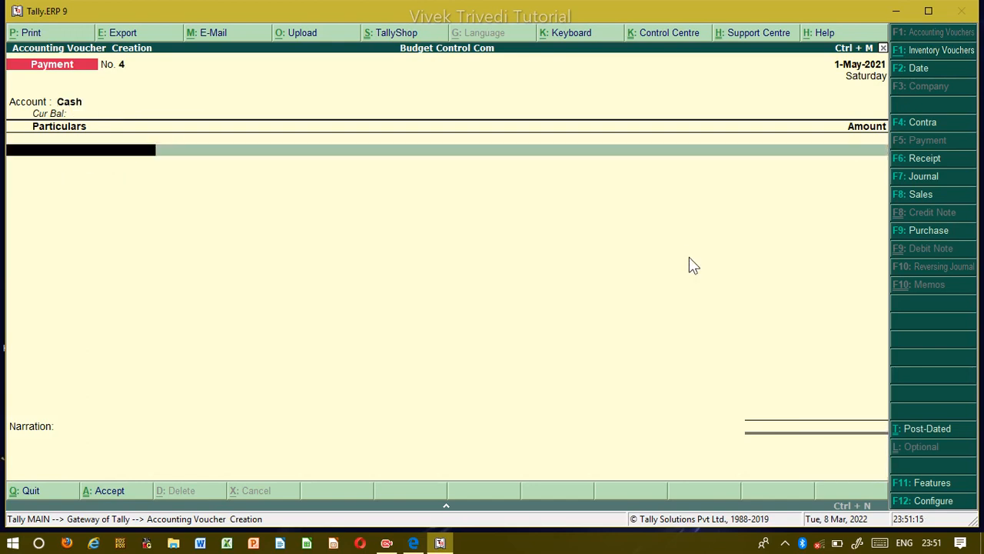
Set the new payment voucher's paying account to SBI Bank A/c and choose Telephone Charges as the expense
key("BackSpace")
key("Down")
key("Return")
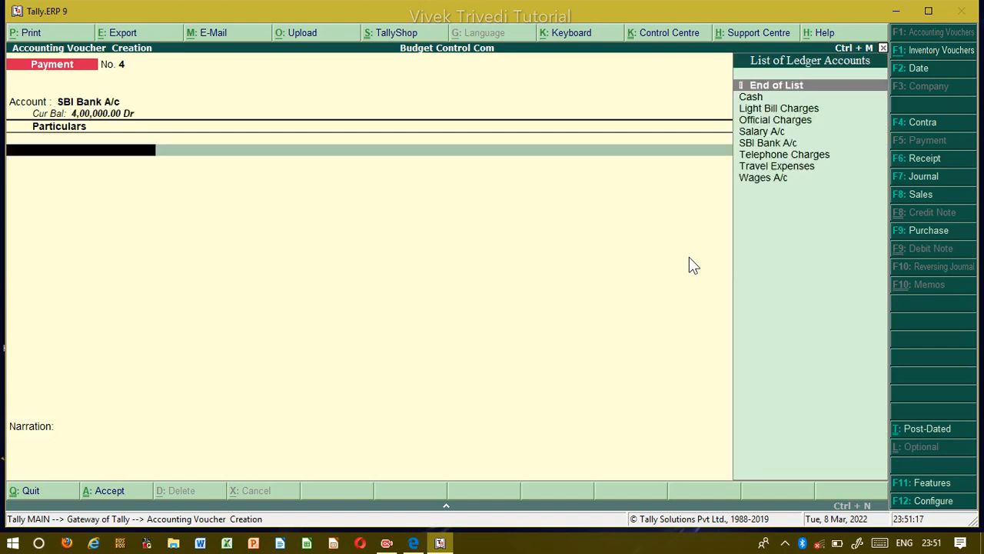
key("Down")
key("Down")
key("Down")
key("Down")
key("Down")
key("Down")
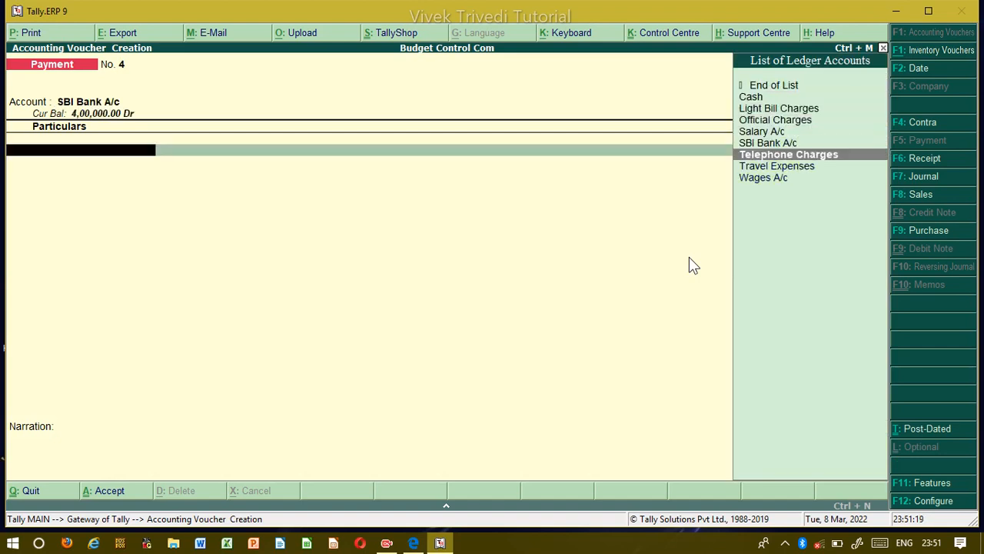
key("Return")
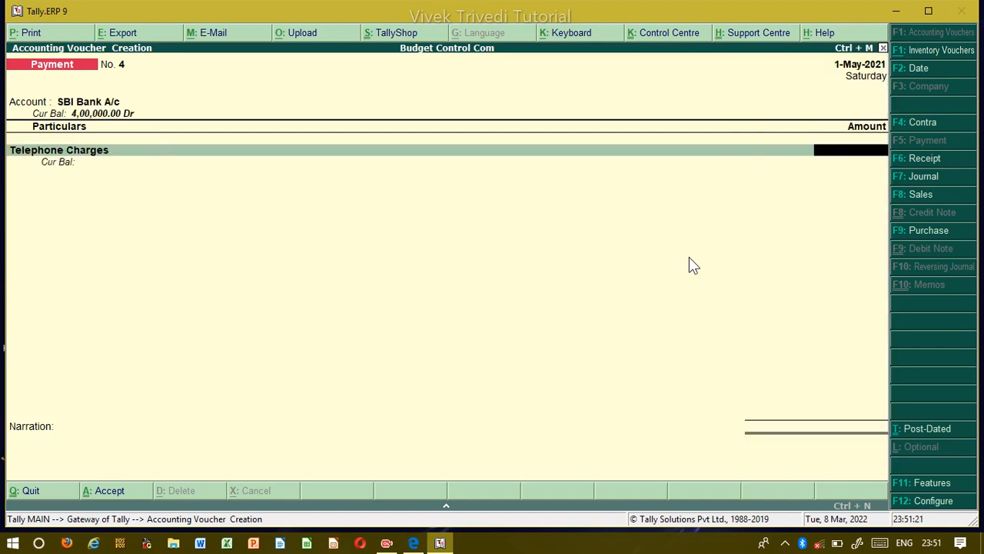
Enter 40000 for Telephone Charges and save the payment voucher without a narration
type("400000")
key("BackSpace")
key("Return")
key("Return")
key("Return")
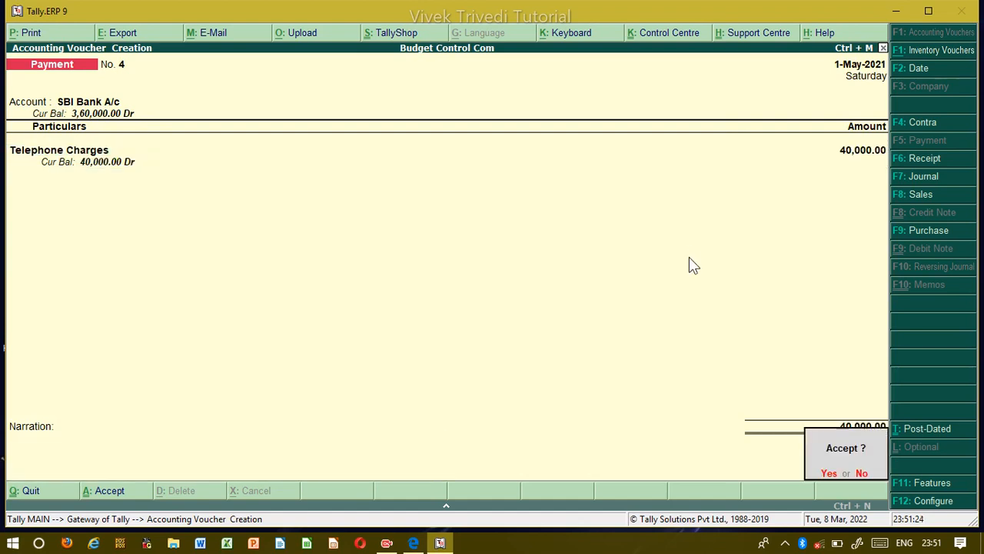
key("Return")
Set the new payment voucher's date to 1-6-2021 and its paying account to SBI Bank A/c
key("F2")
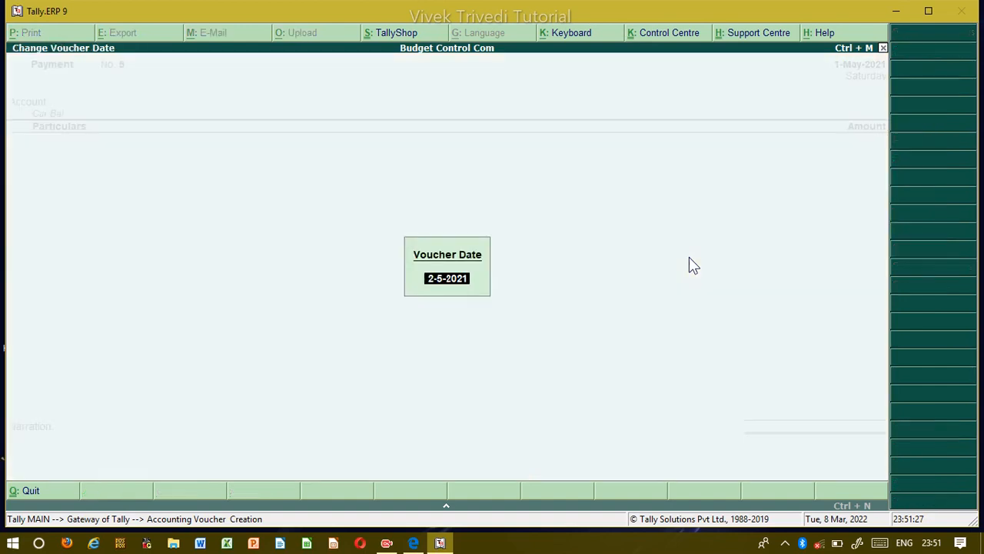
type("1-")
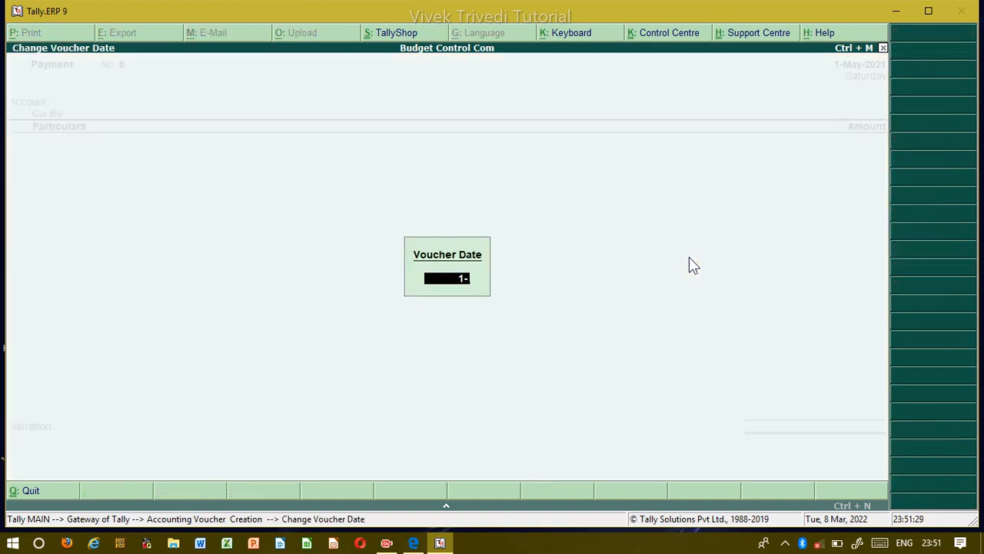
type("6-2021")
key("Return")
key("Return")
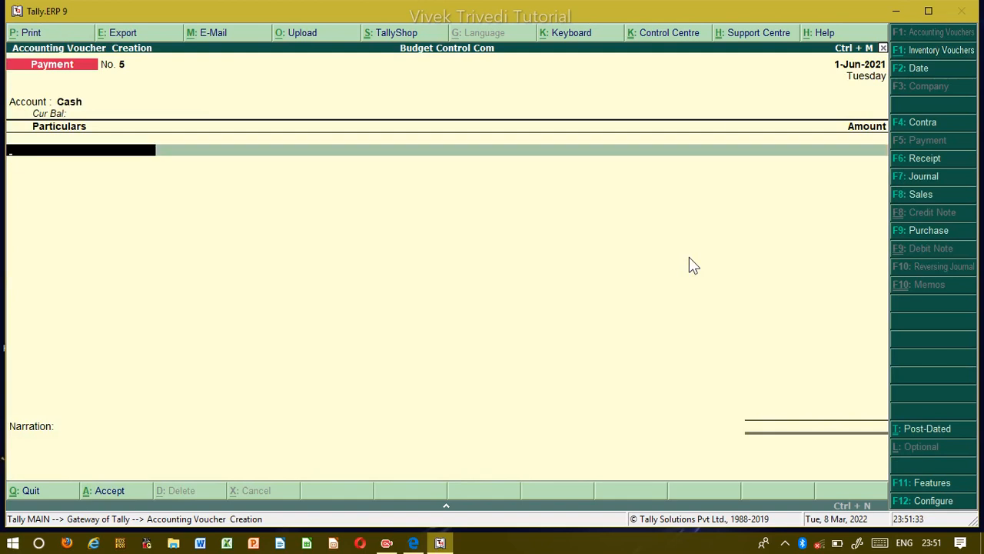
key("BackSpace")
key("Down")
key("Return")
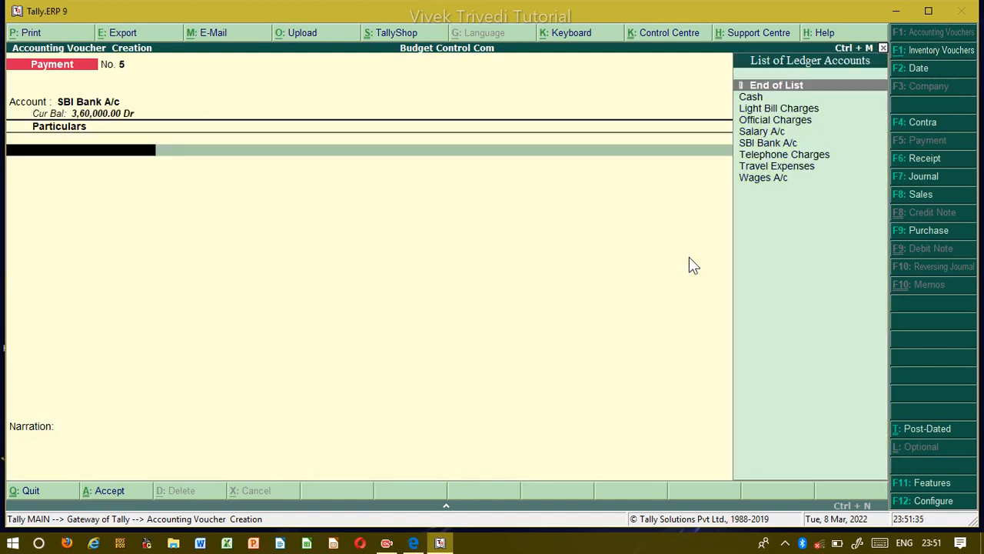
Enter 50000 for Wages A/c in the payment voucher and save it without a narration
key("Down")
key("Down")
key("Down")
key("Down")
key("Down")
key("Down")
key("Down")
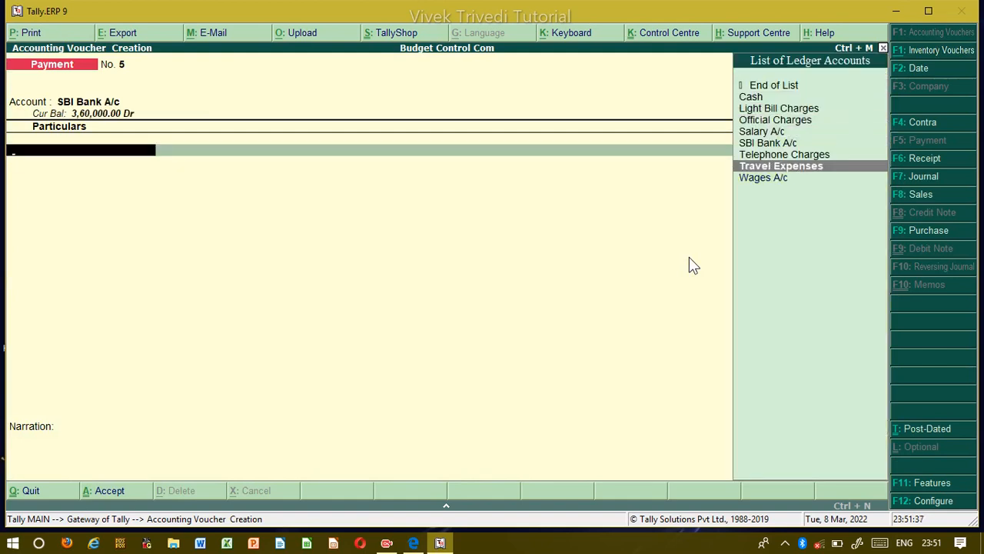
key("Down")
key("Return")
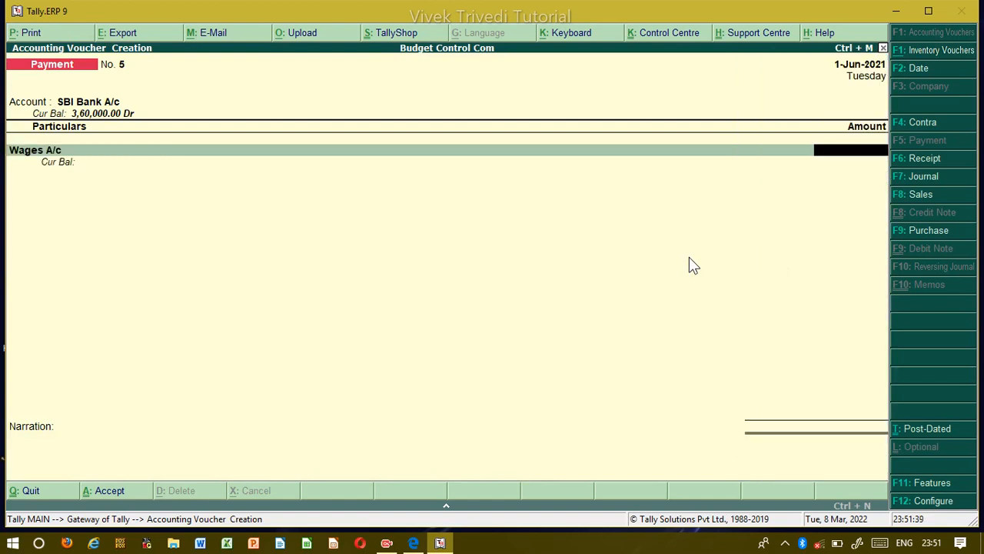
type("500000.00")
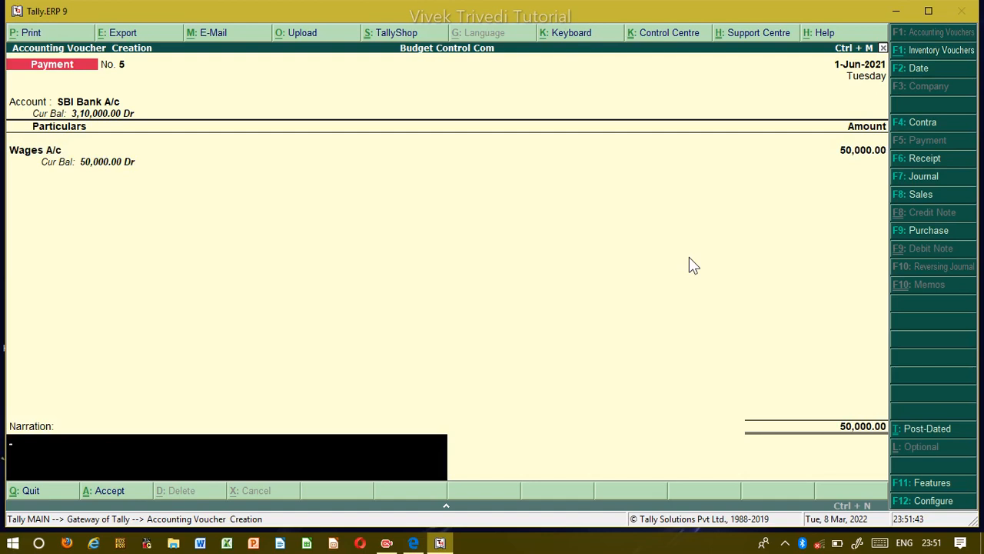
key("Return")
key("y")
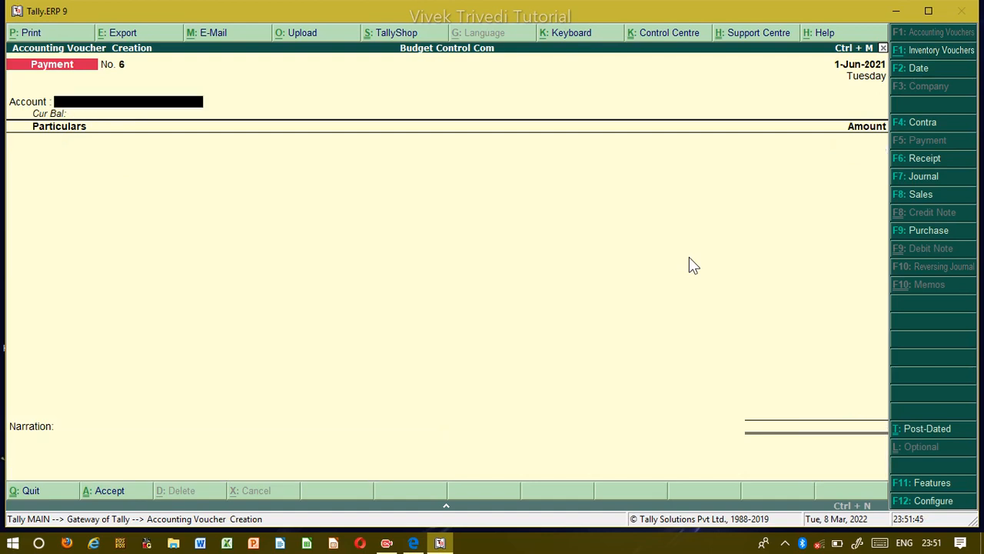
Set the new payment voucher's date to 1-7-2021 and its paying account to SBI Bank A/c
key("F2")
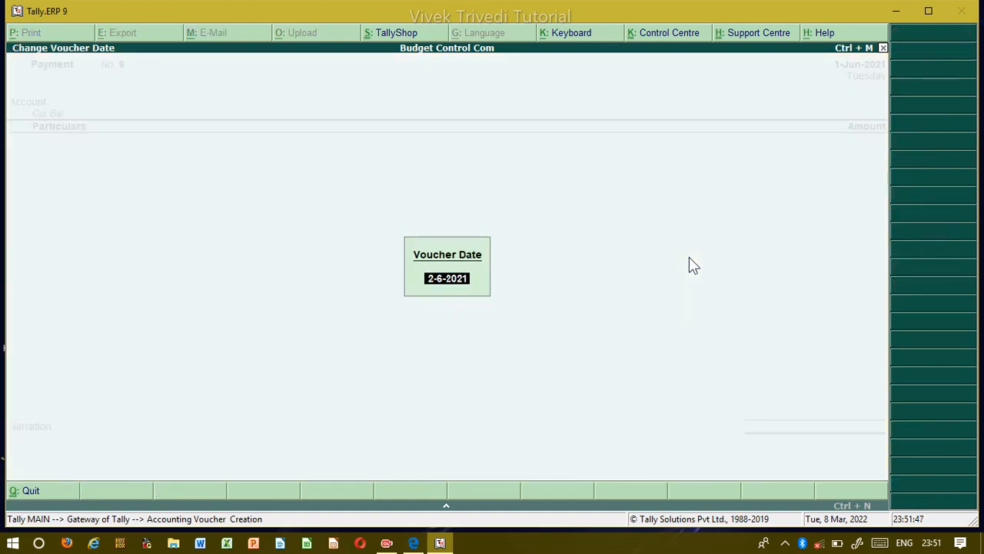
type("1-7-")
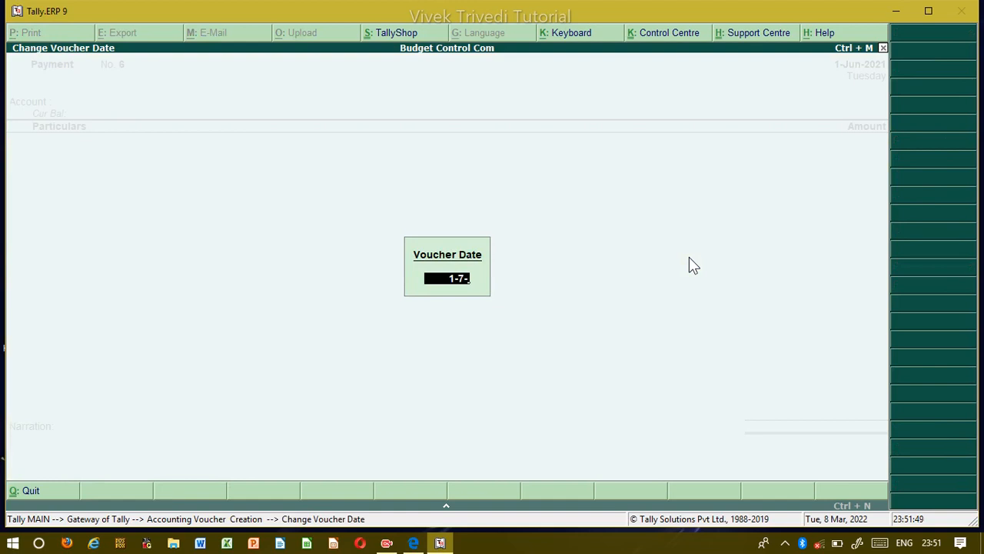
type("2021")
key("Return")
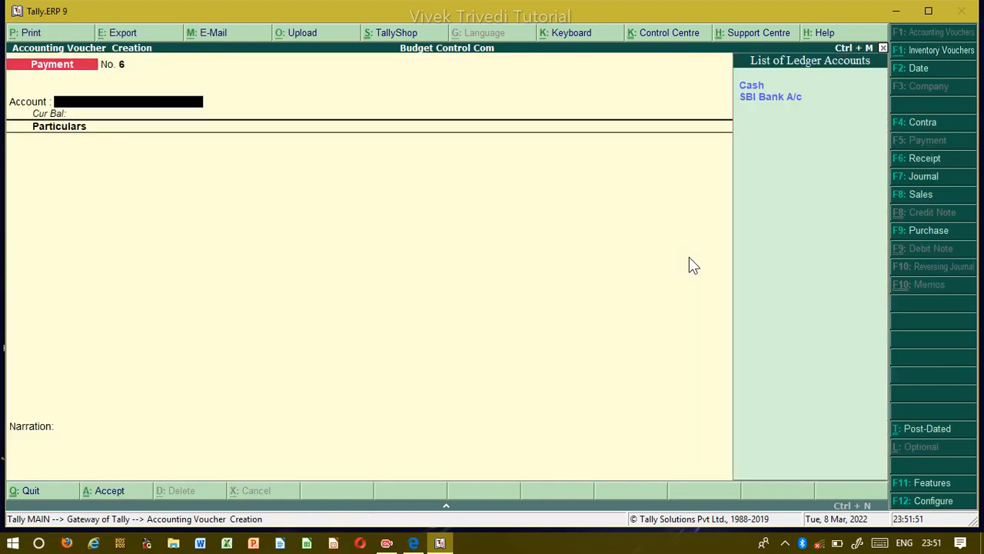
key("Down")
key("Return")
Enter 70000 for Travel Expenses in the payment voucher and save it without a narration
key("Down")
key("Down")
key("Down")
key("Down")
key("Down")
key("Down")
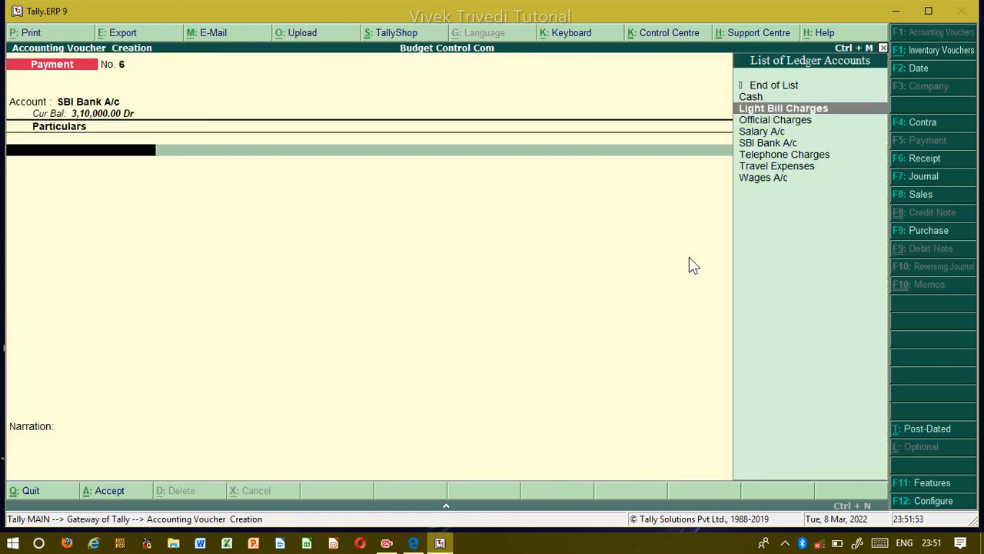
key("Down")
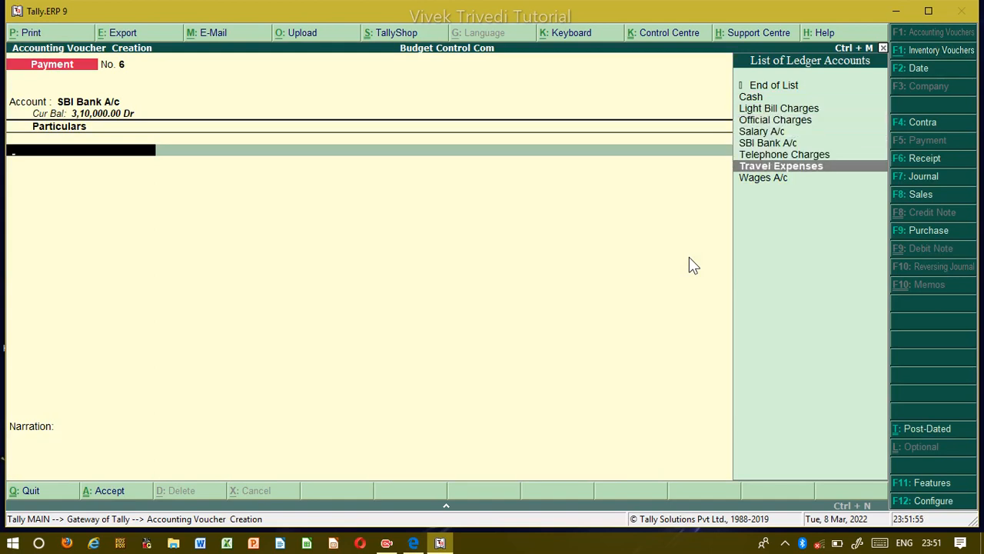
key("Return")
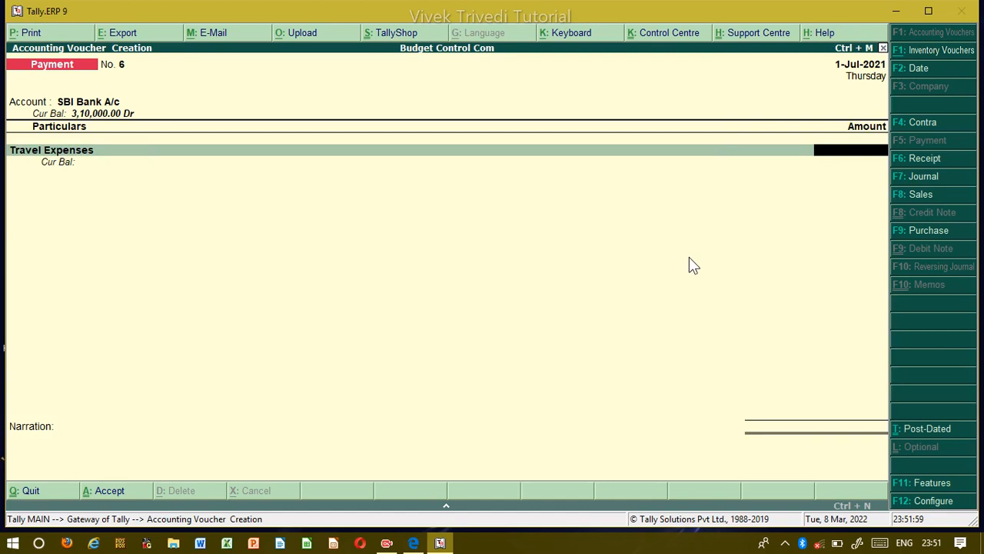
type("70000")
key("Return")
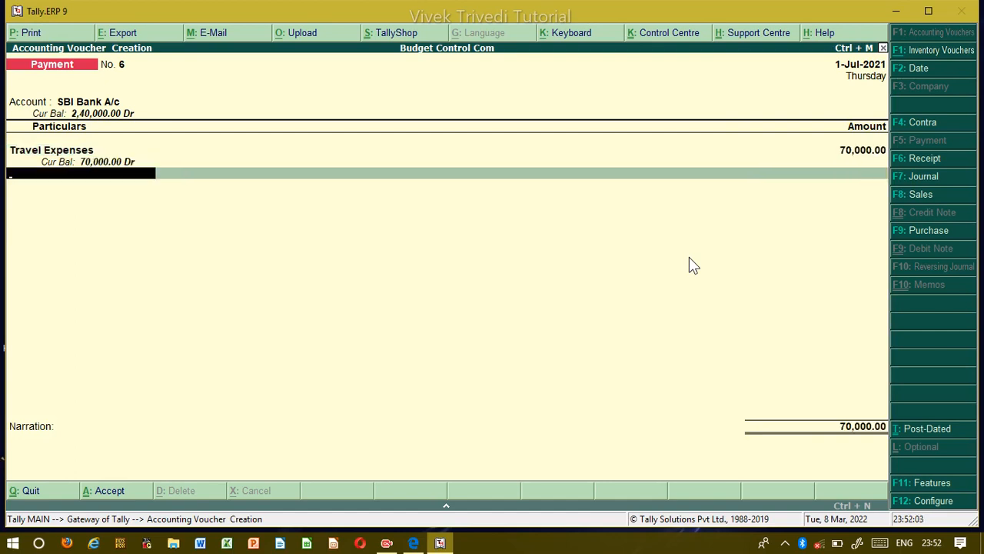
key("Return")
key("Return")
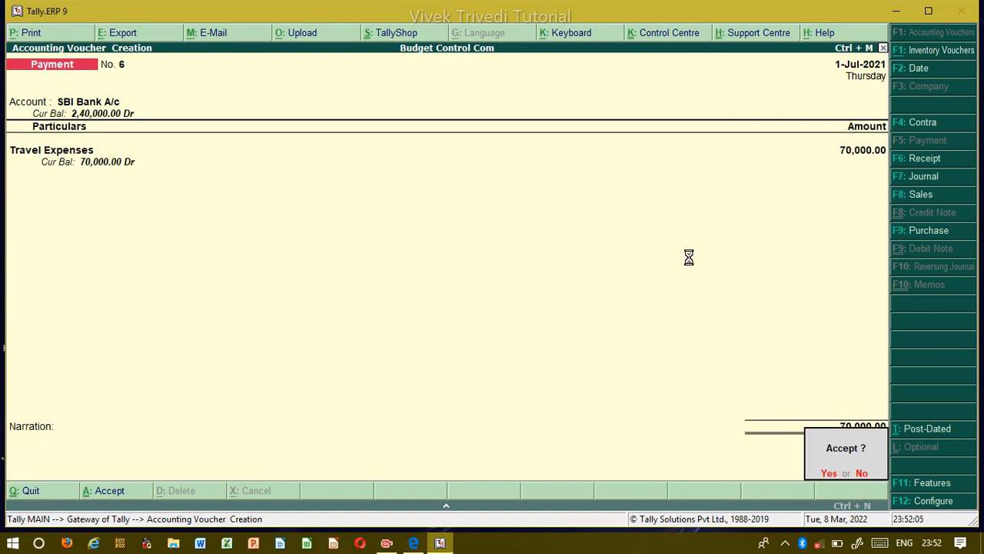
key("Return")
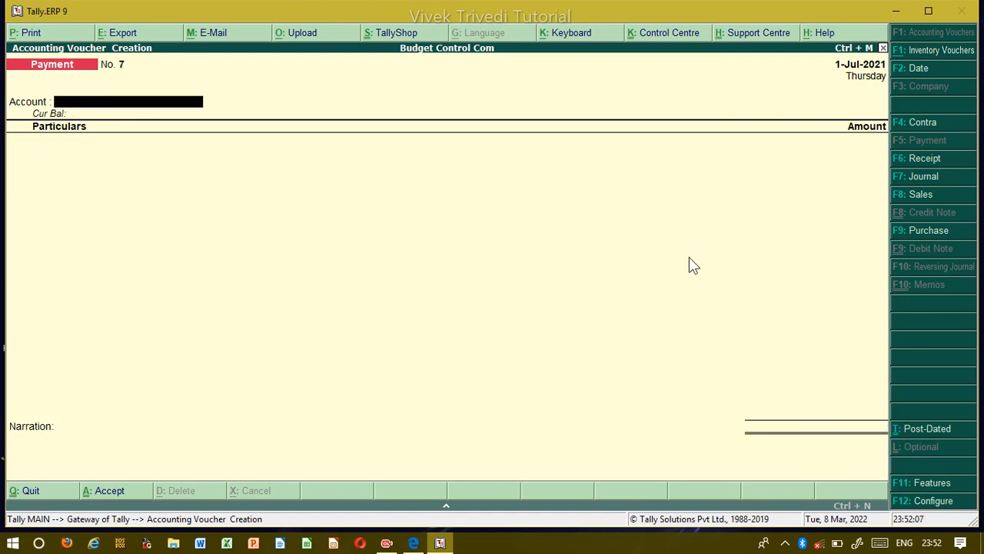
Record and save a payment of 10000 from SBI Bank A/c to Salary A/c without a narration
key("Down")
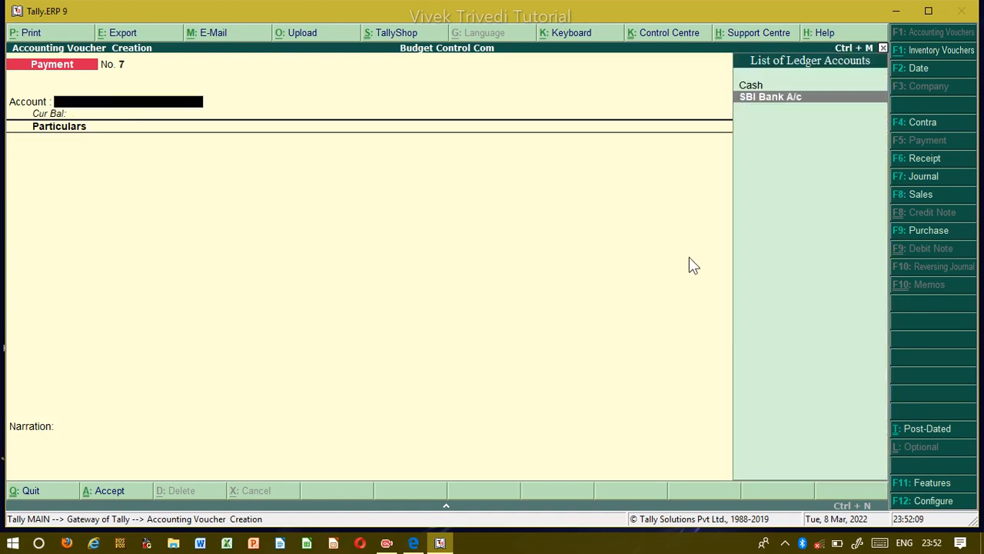
key("Return")
key("Down")
key("Down")
key("Down")
key("Down")
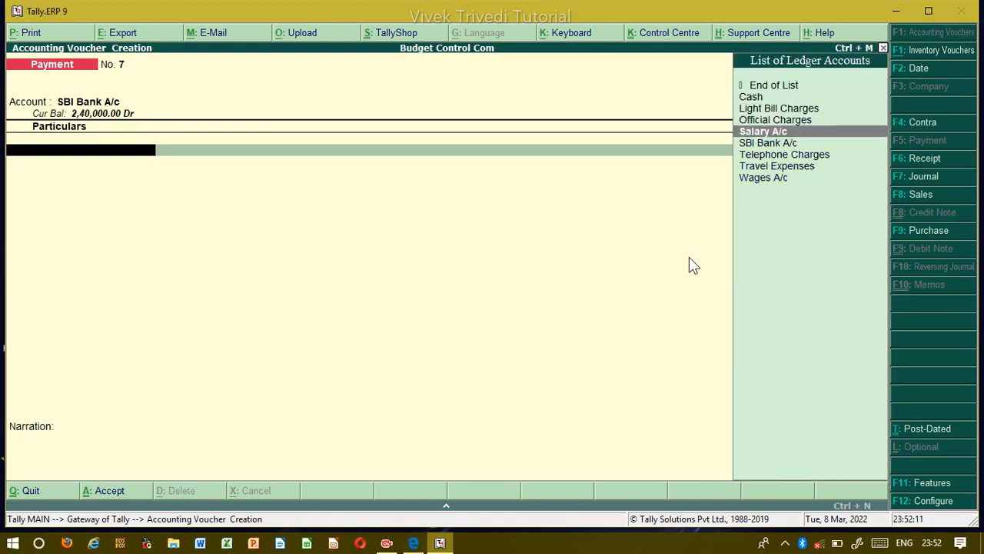
key("Return")
type("10000")
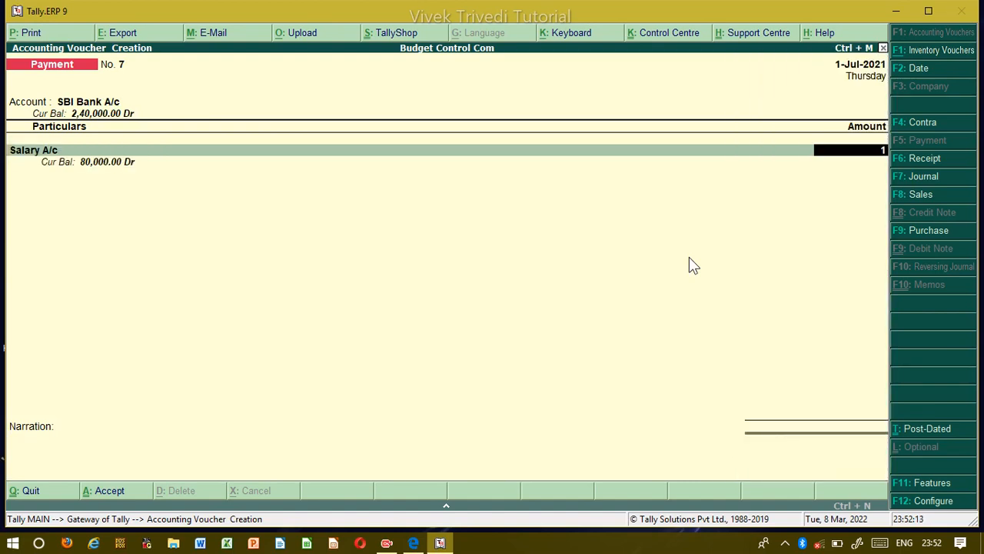
key("Return")
key("Return")
key("Return")
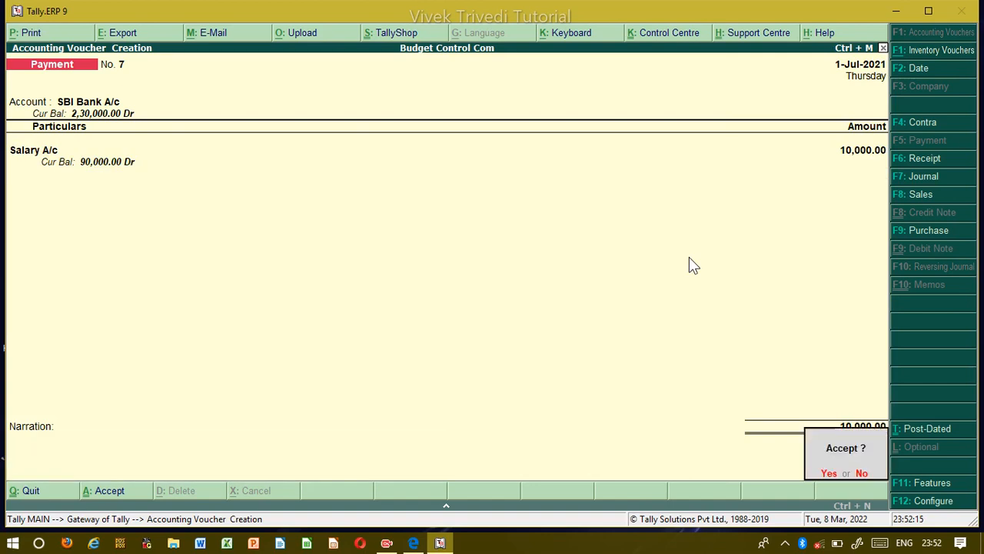
key("Return")
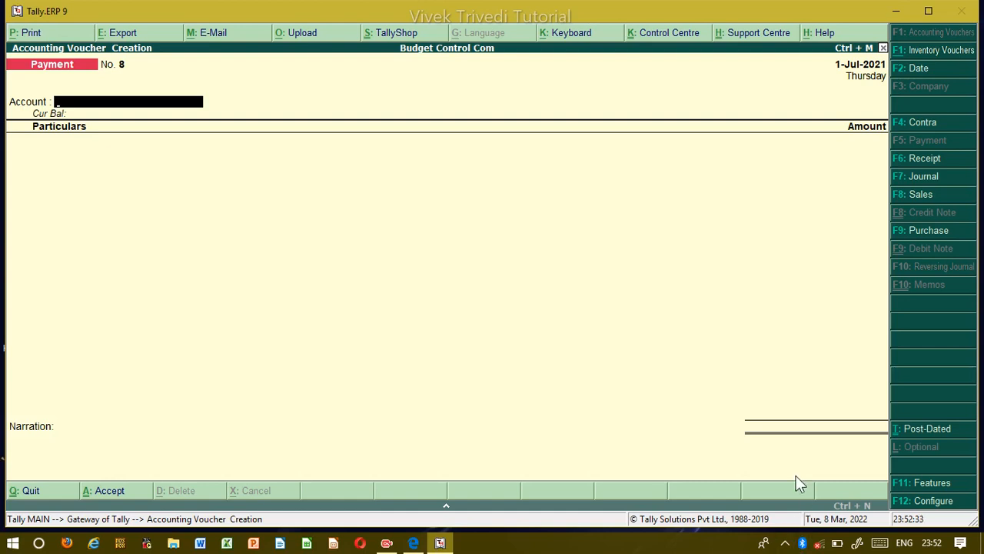
Leave voucher entry and open the company's Trial Balance report
key("Escape")
key("y")
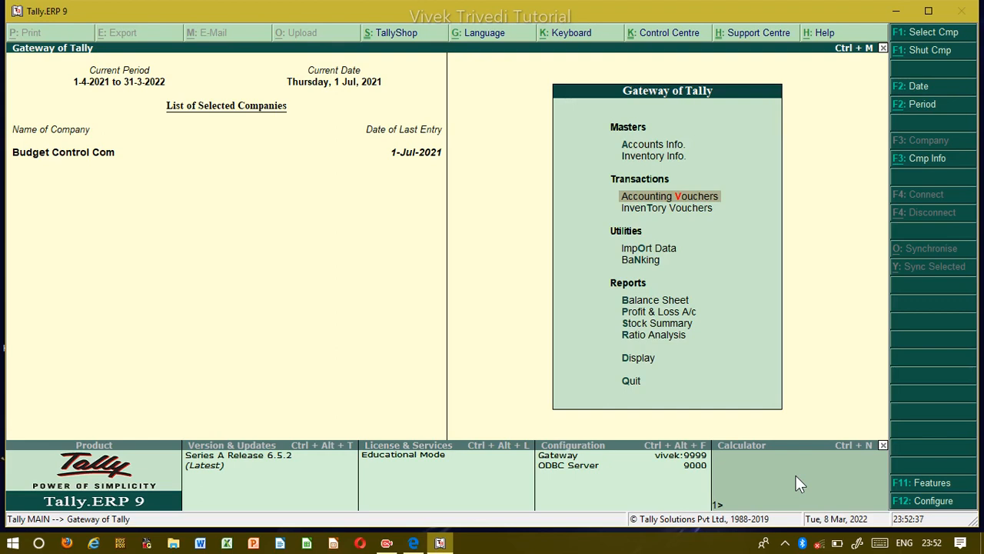
key("Down")
key("Down")
key("Down")
key("Down")
key("Down")
key("Down")
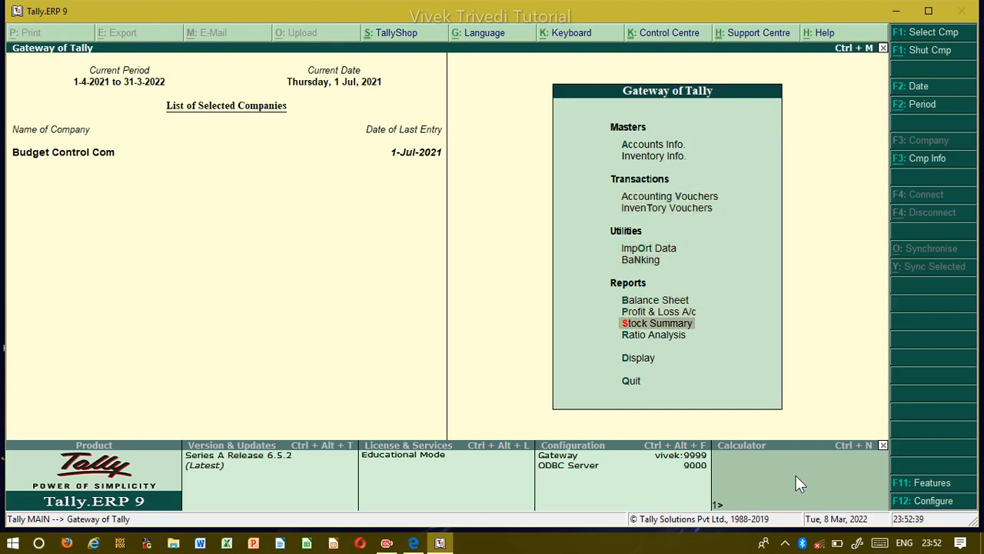
key("Down")
key("Down")
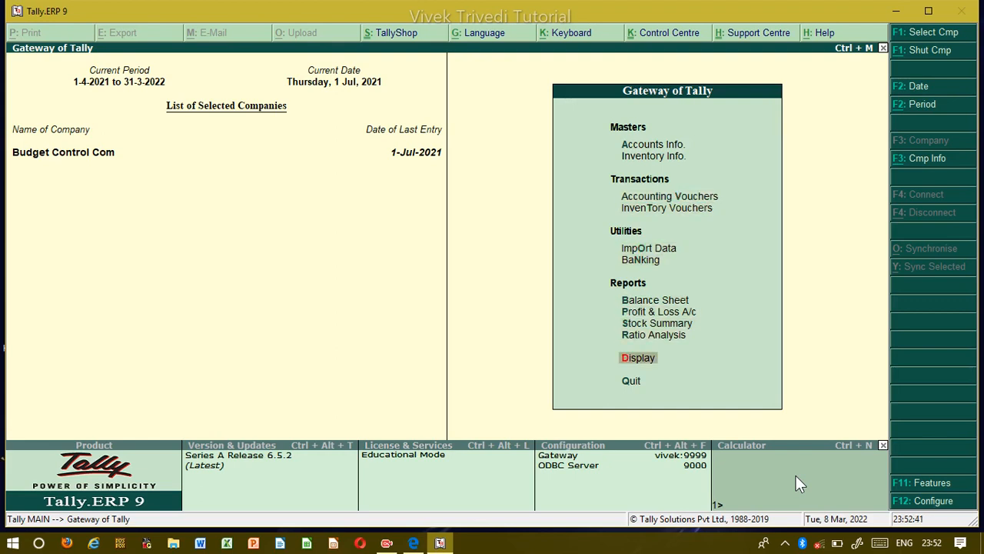
key("Return")
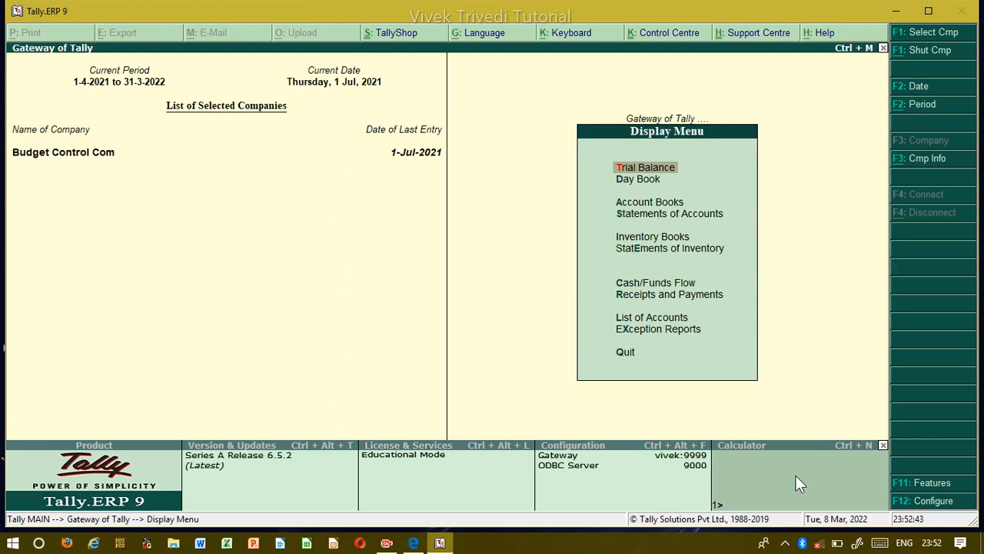
key("Return")
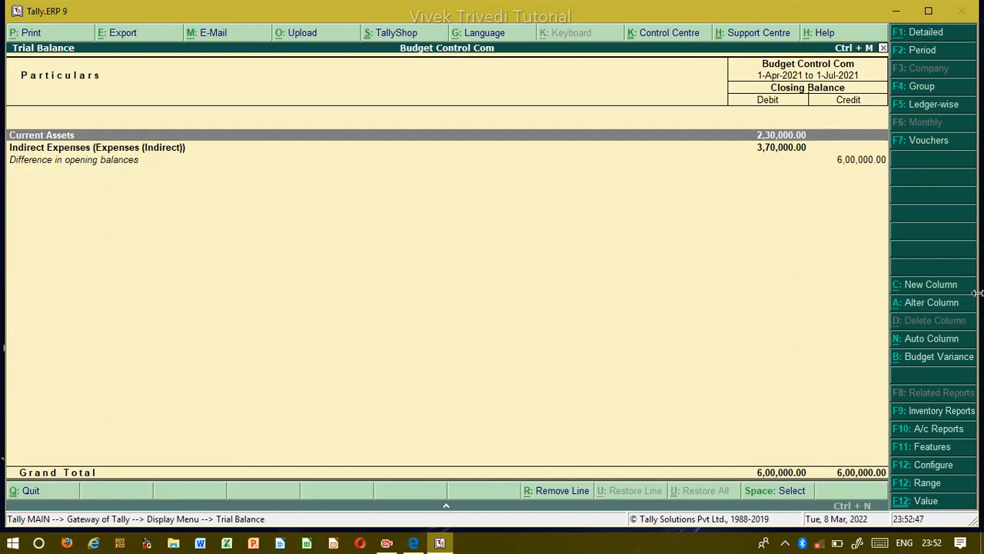
Show the Trial Balance's budget variance against Company Expenses Budget and expand it to the detailed view
left_click(903, 363)
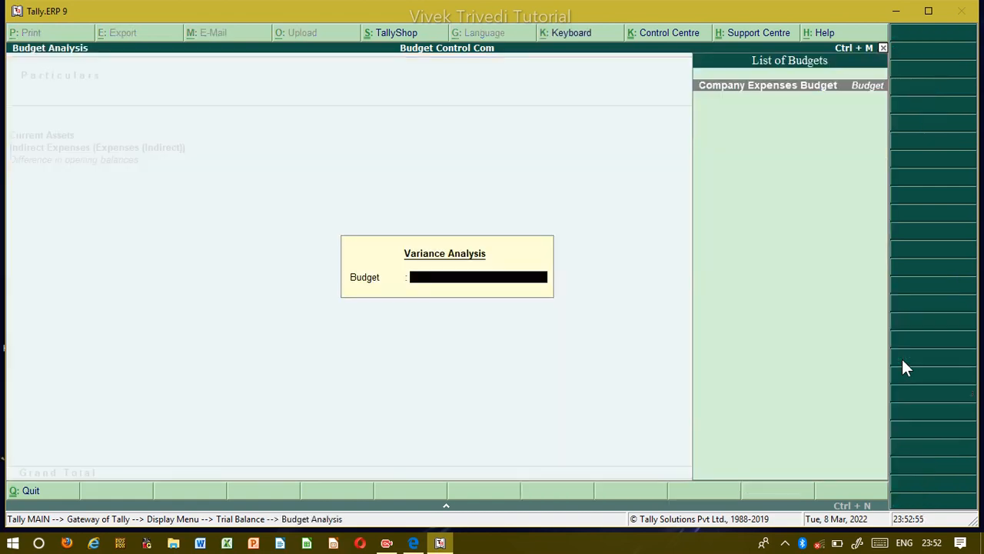
key("Return")
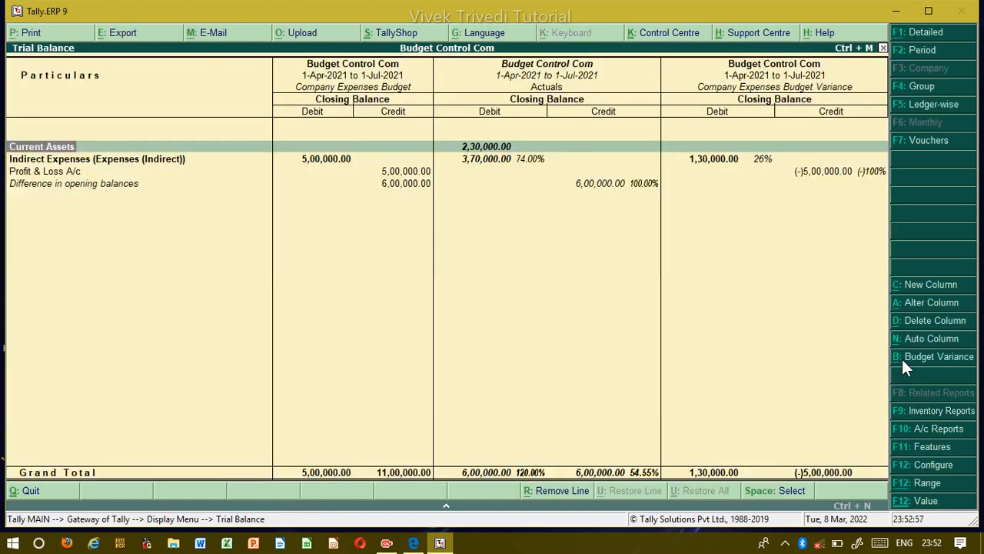
left_click(916, 36)
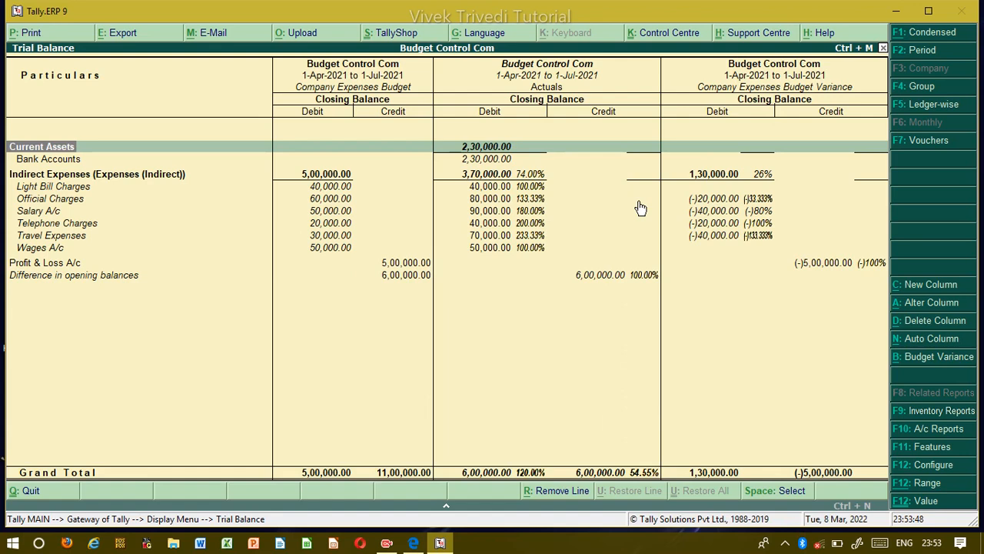
Preview the detailed Trial Balance for printing, view the page enlarged, and close the report without printing
key("alt+p")
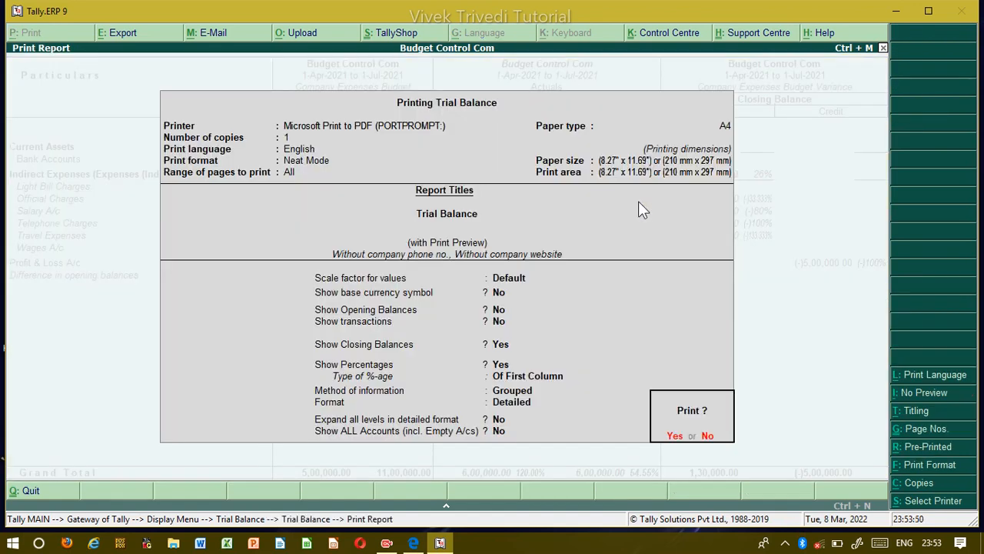
key("Return")
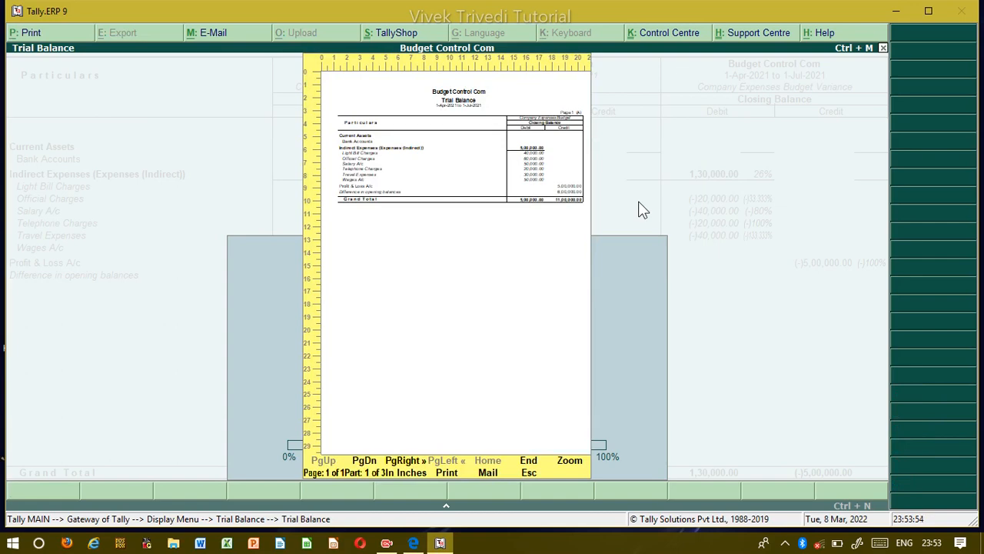
key("alt+z")
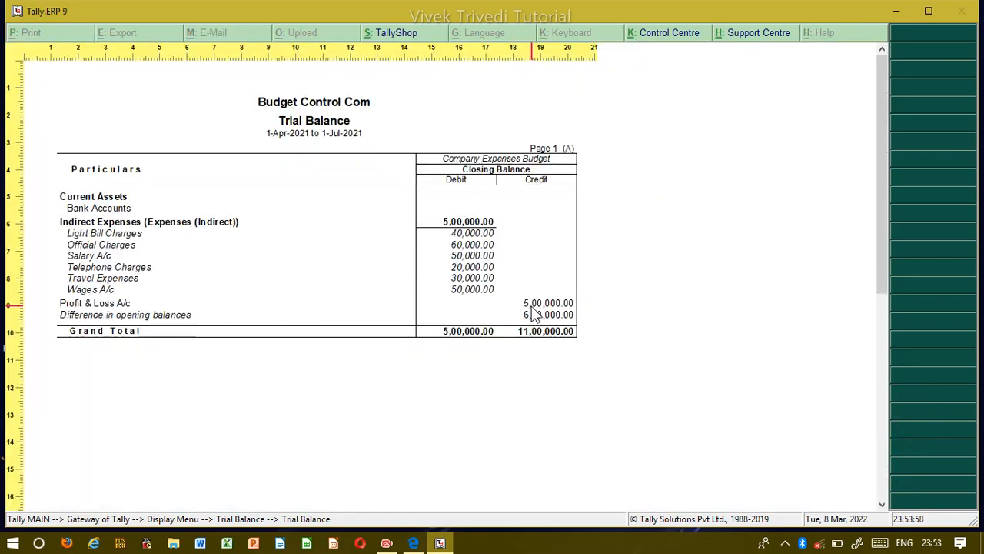
key("alt+z")
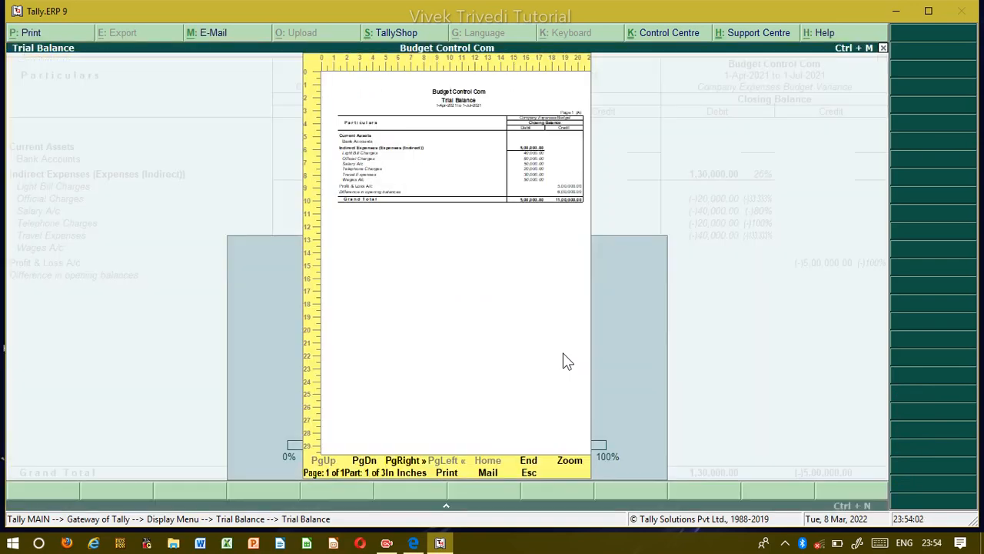
key("Escape")
key("Escape")
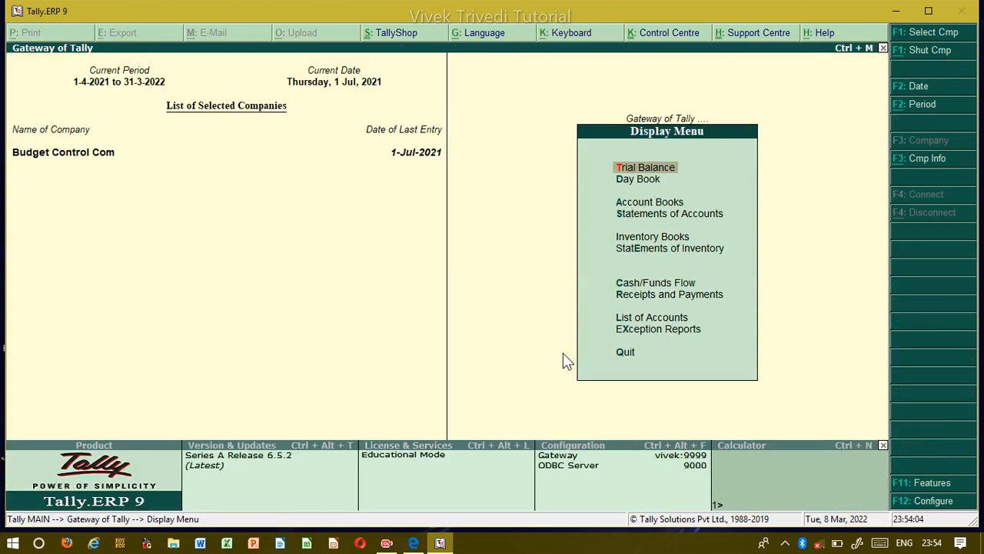
Return to the Gateway of Tally and open the Profit & Loss A/c report
key("Escape")
key("Up")
key("Up")
key("Up")
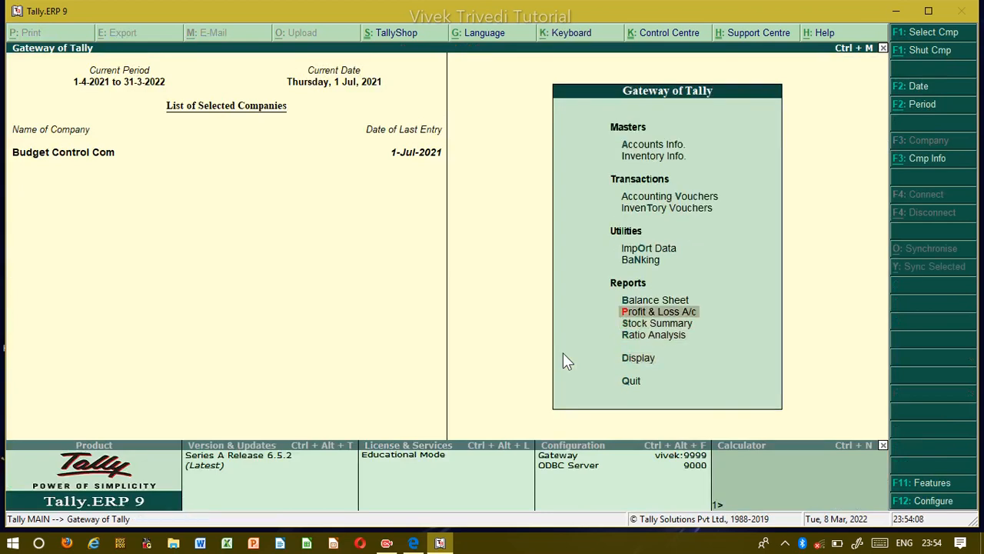
key("Return")
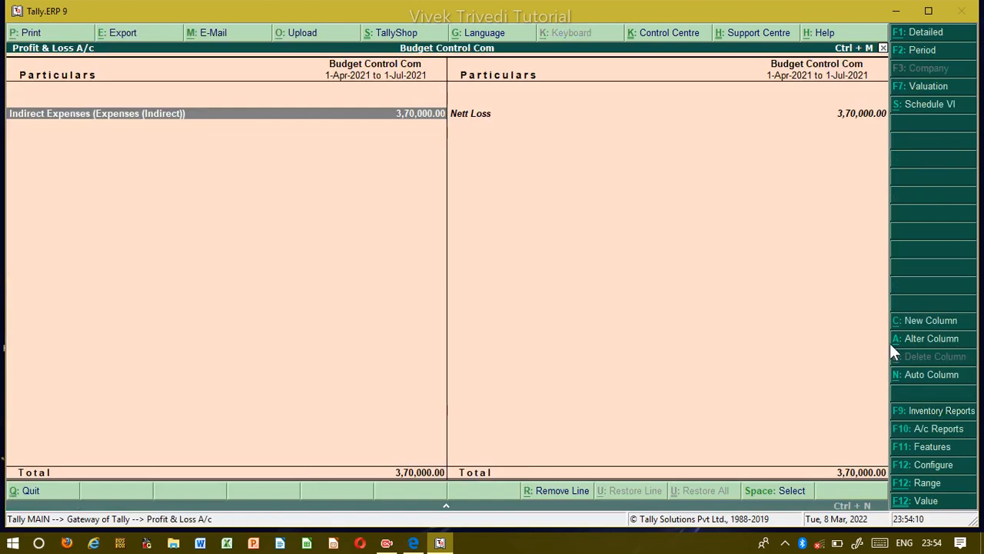
Add a Company Expenses Budget column with variance for 1-4-2021 to 1-7-2021 to the Profit & Loss A/c and show it in detail
left_click(930, 323)
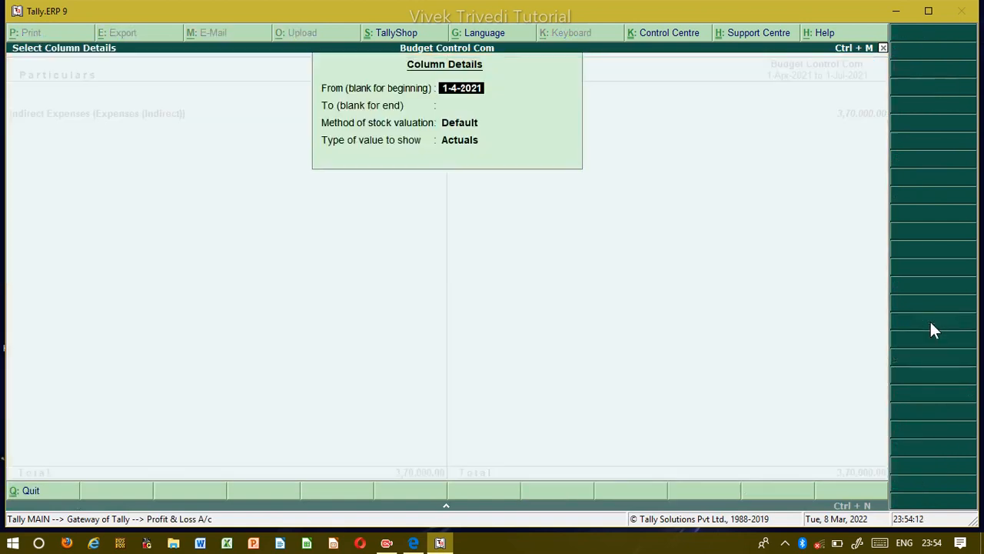
key("Return")
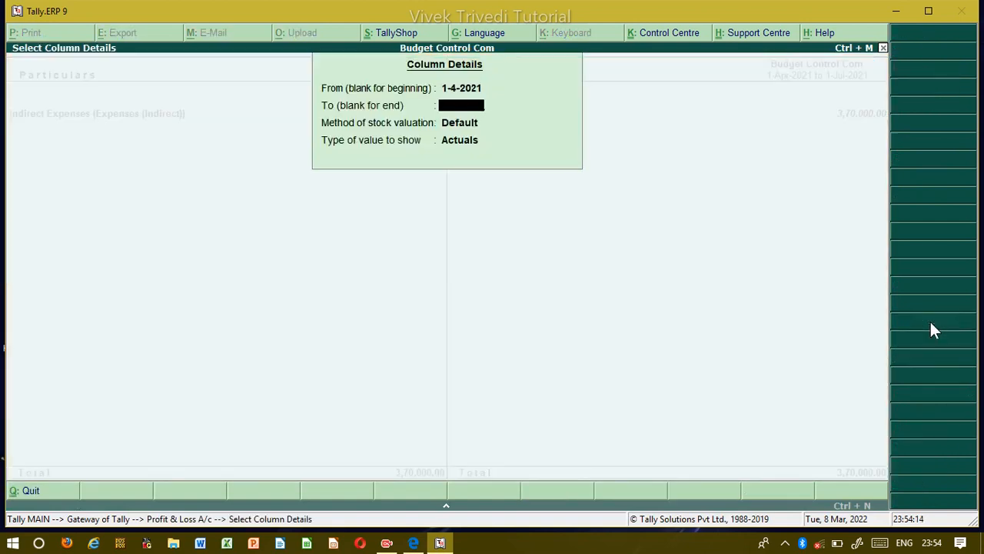
type("1-7-2021")
key("Return")
key("Return")
key("Down")
key("Down")
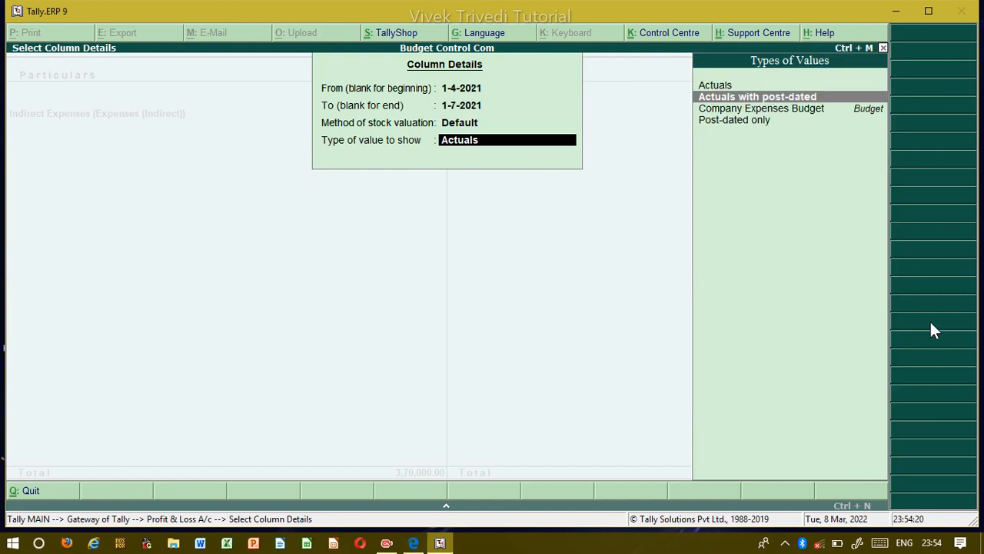
key("Return")
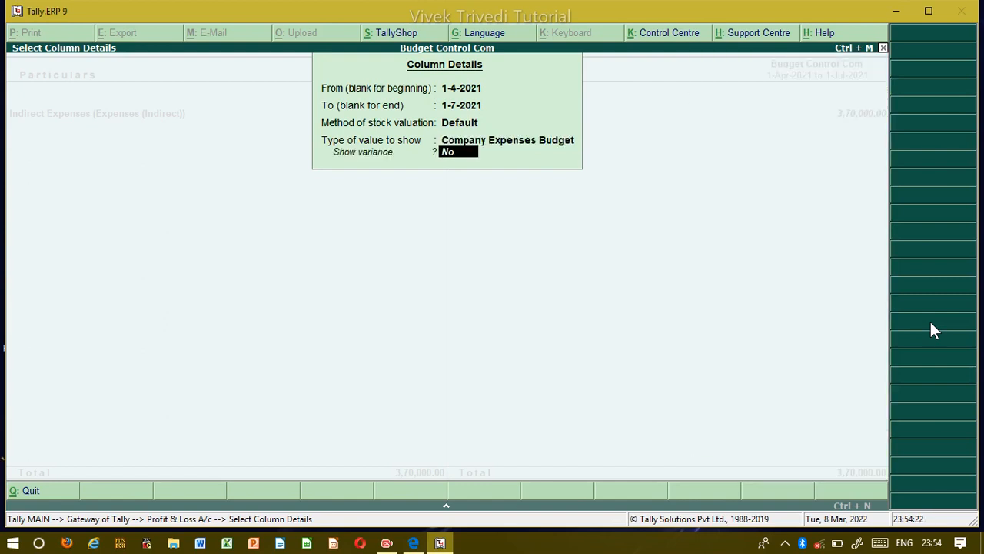
type("y")
key("Return")
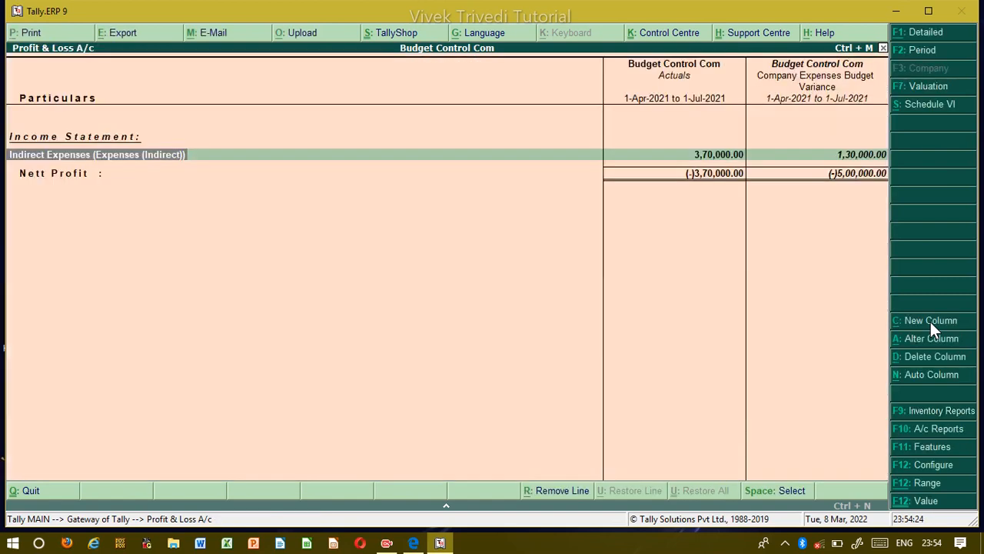
left_click(926, 32)
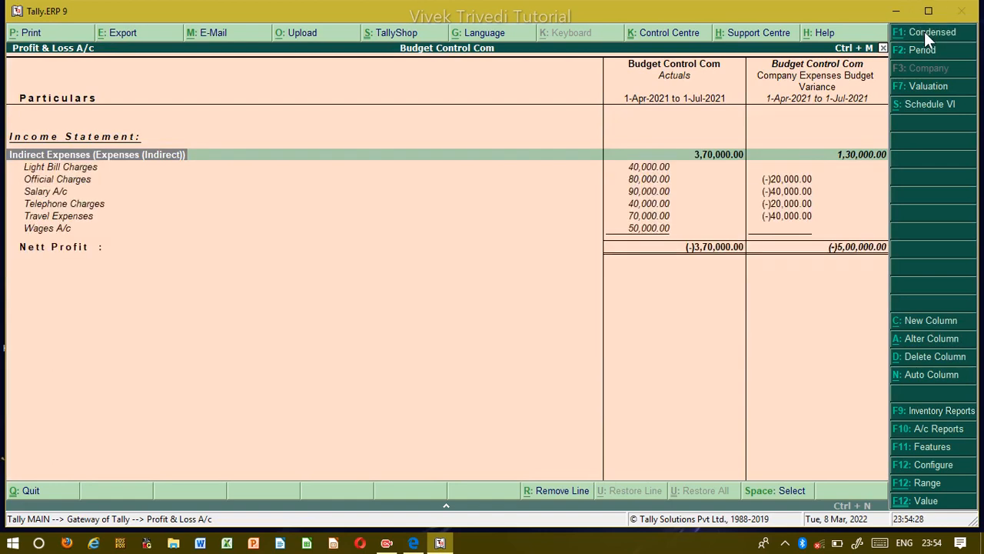